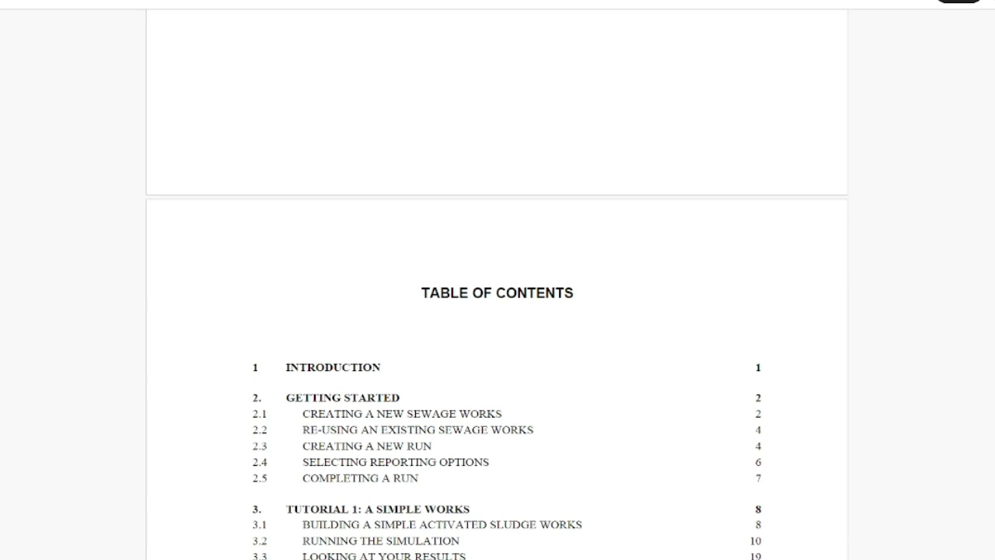
Look through the table of contents of the STOAT Tutorials Guide as far as the Introduction
scroll(497, 311, down, 14)
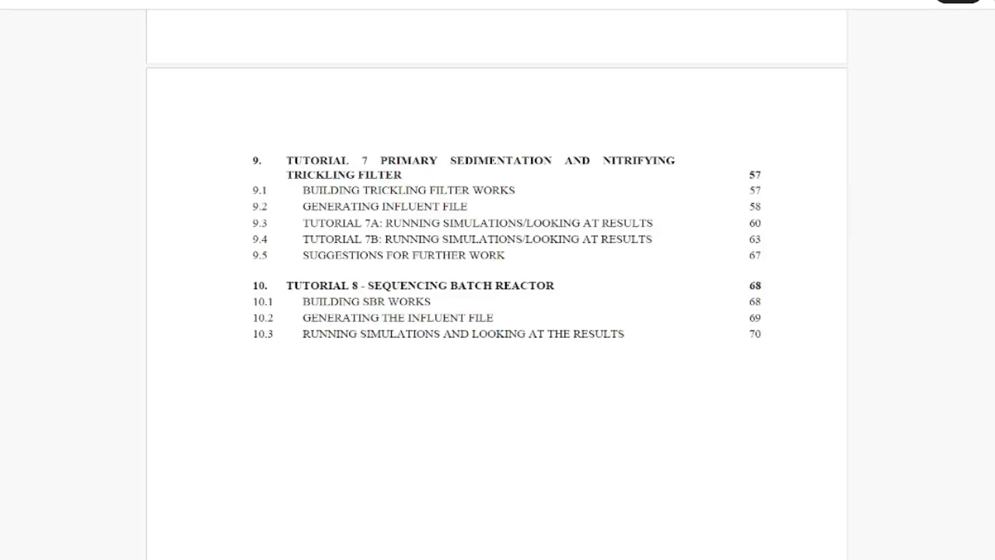
scroll(498, 311, down, 7)
scroll(498, 311, down, 7)
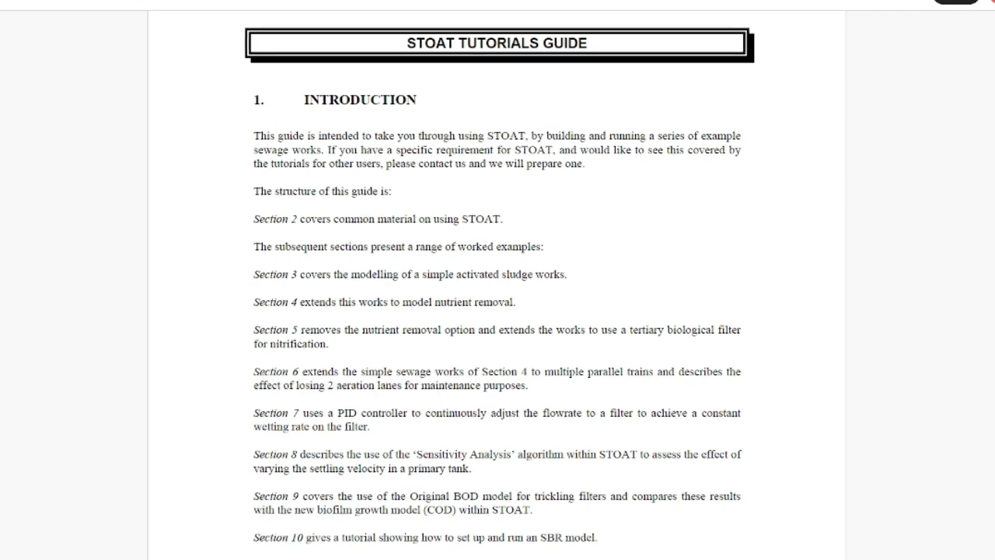
Search the computer for STOAT and launch STOAT 5.0
key(super+s)
text(sto)
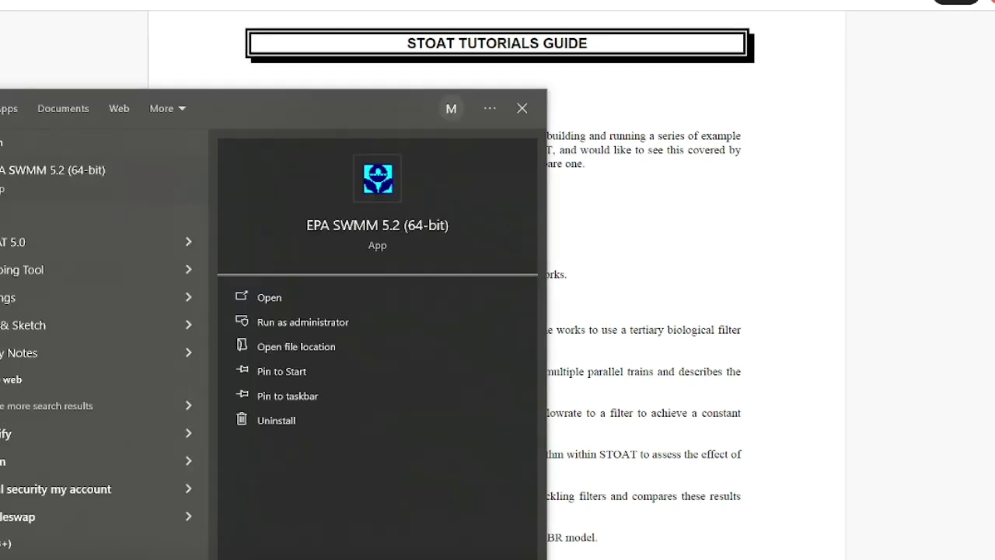
text(at)
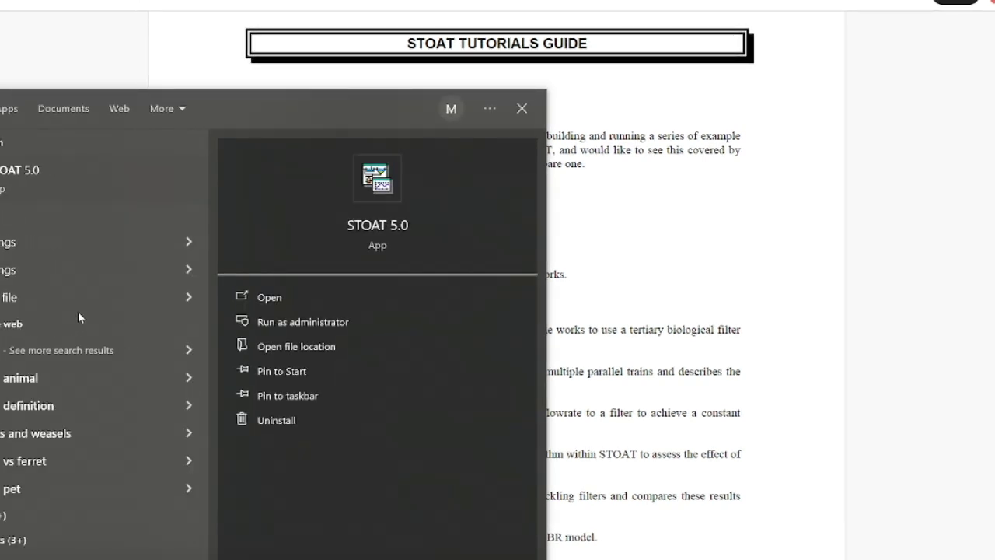
click(31, 180)
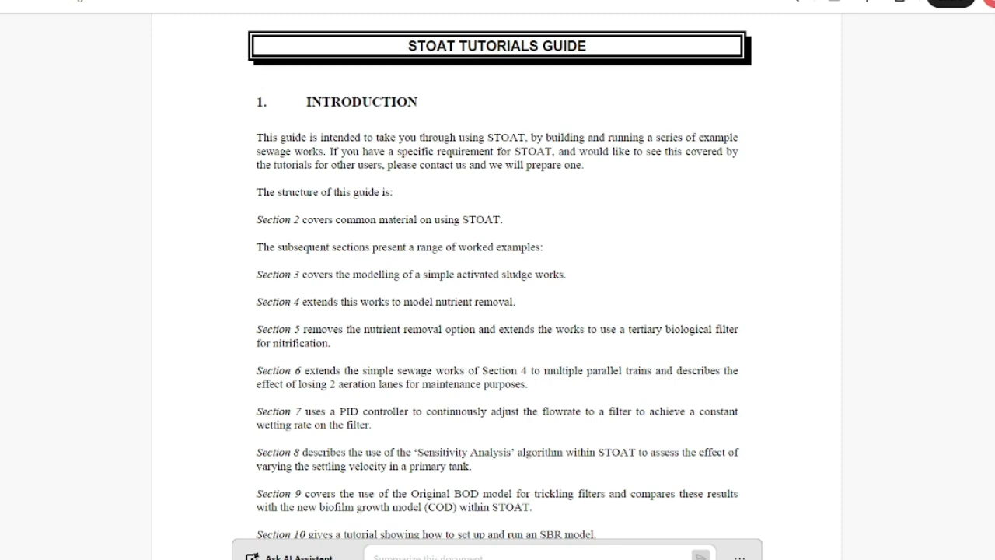
Read the tutorials guide from its Introduction to section 2, Getting Started, including how to create a new sewage works
scroll(651, 143, down, 10)
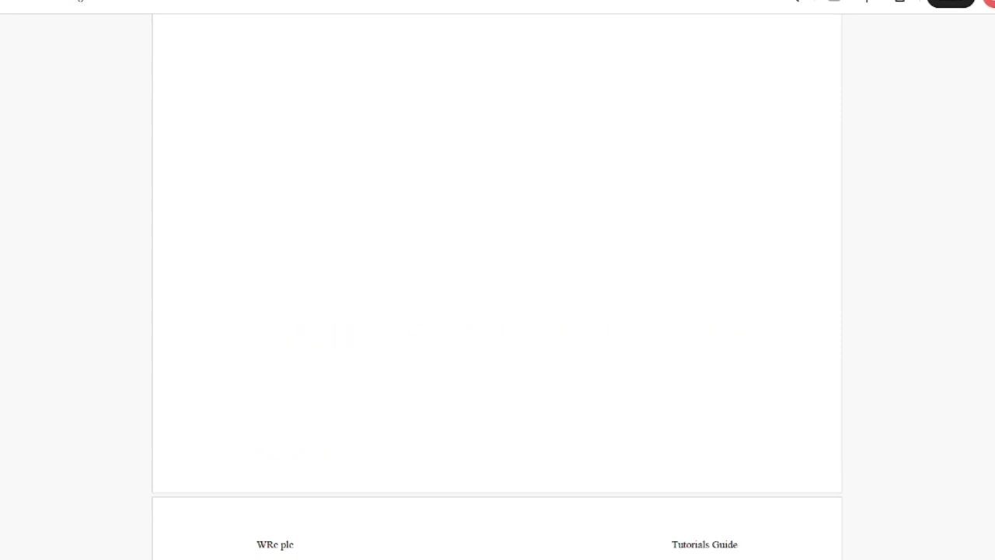
scroll(498, 279, down, 5)
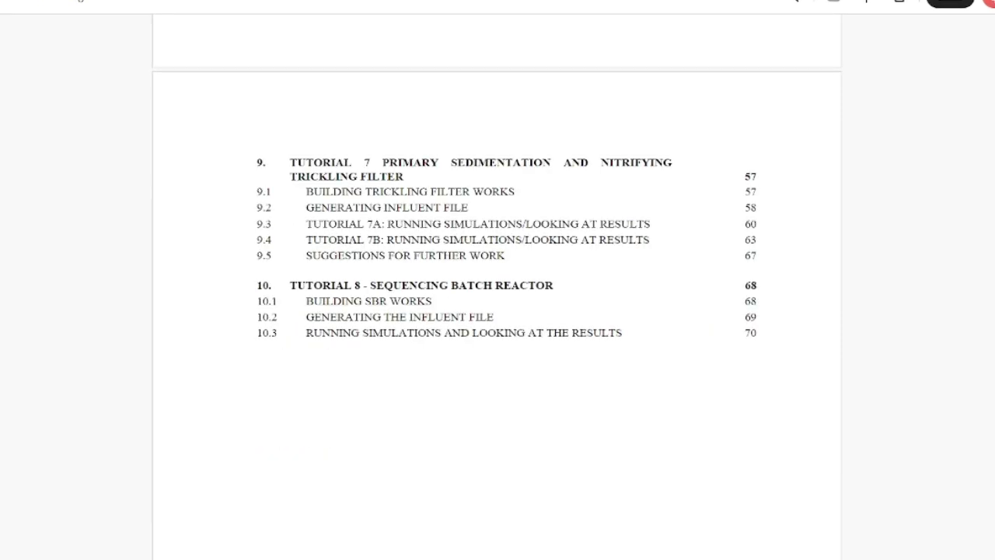
scroll(497, 280, down, 5)
scroll(498, 280, down, 6)
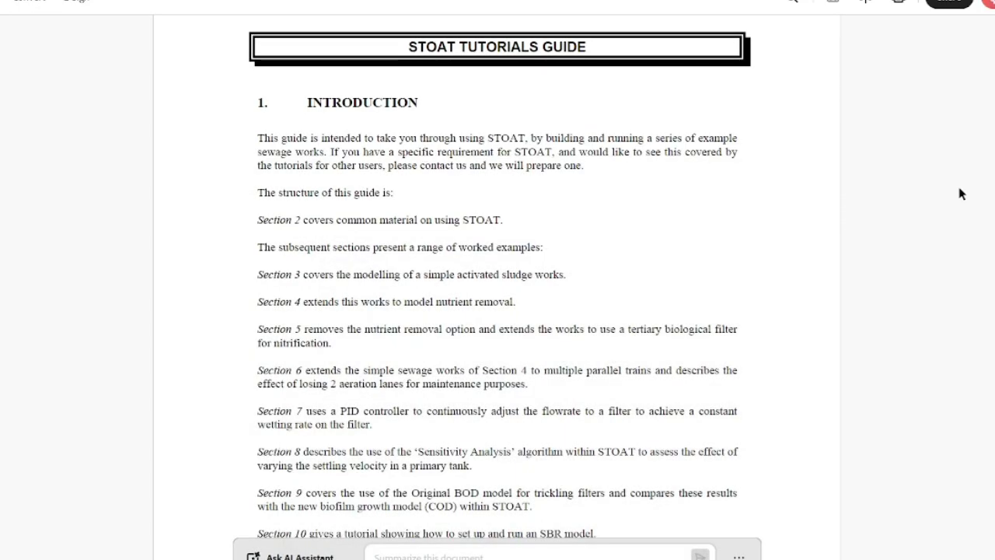
scroll(497, 280, down, 15)
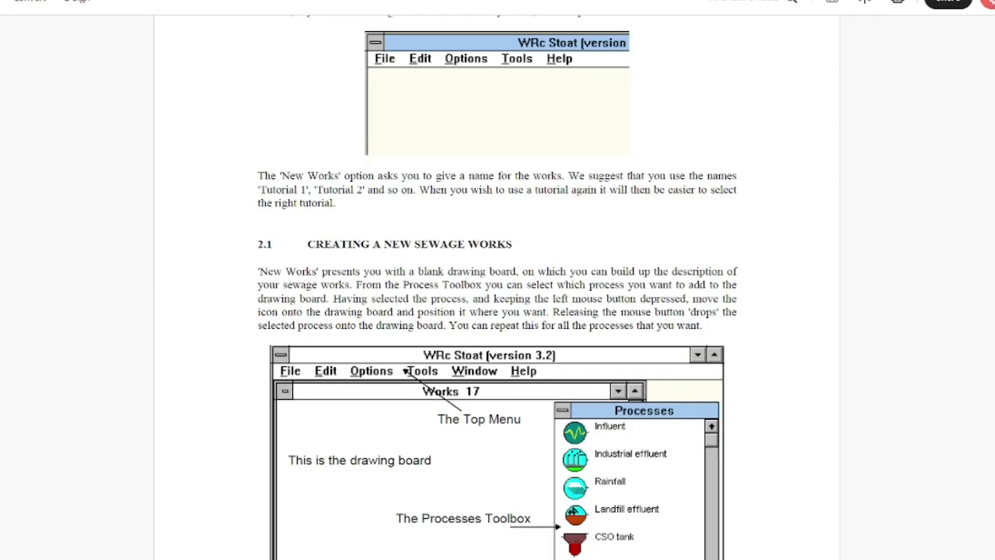
scroll(497, 280, up, 7)
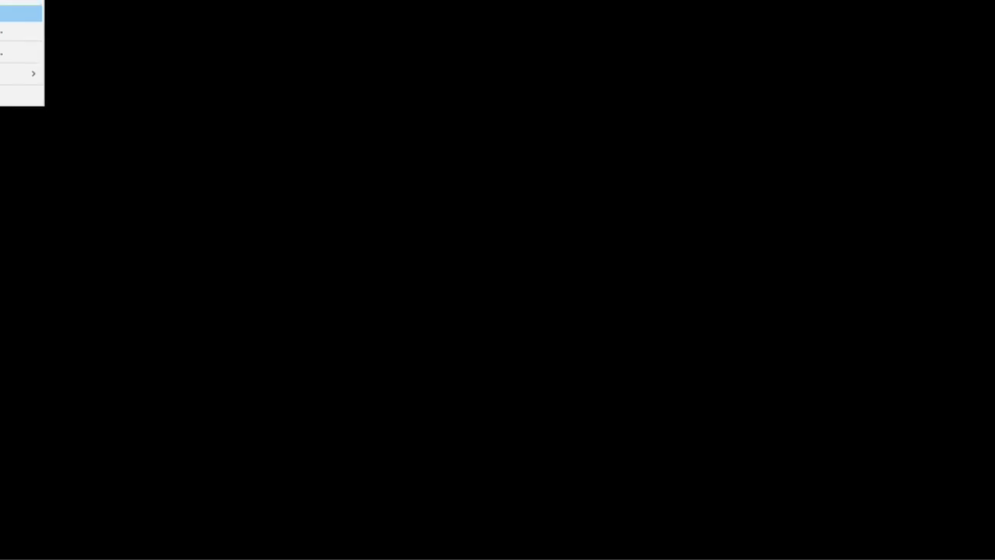
Open the existing works ASP7 in STOAT to view its process layout
click(9, 13)
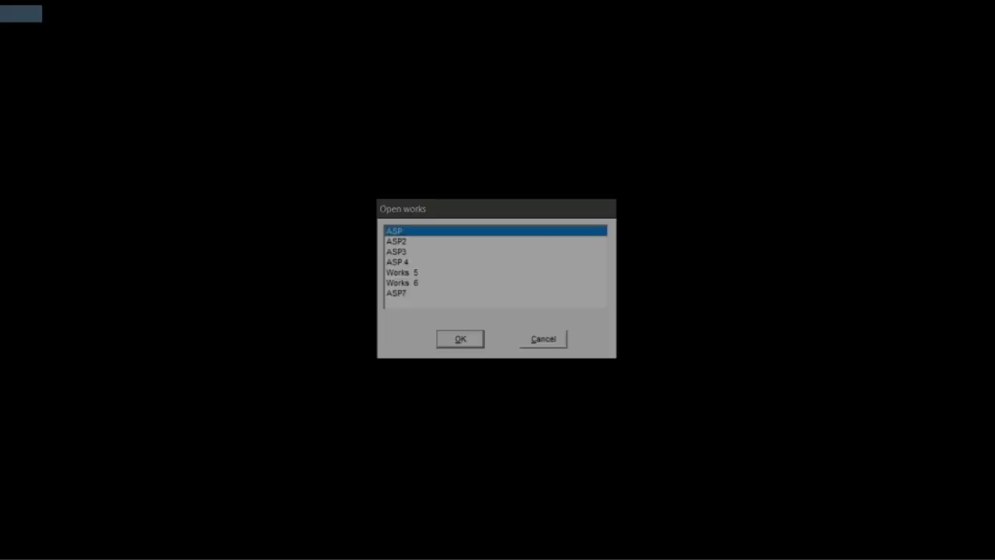
click(398, 296)
click(460, 340)
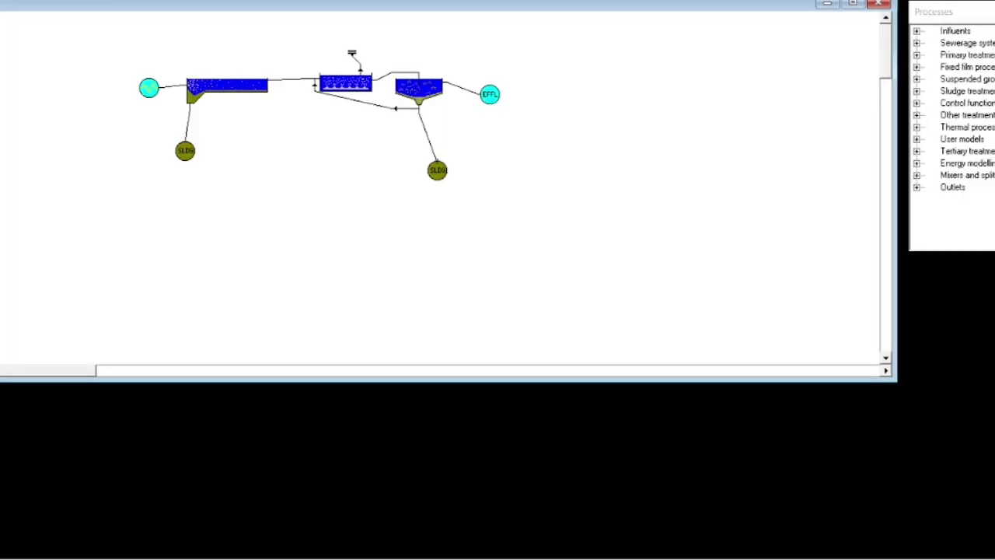
Close the open works and create a new works named ASP
click(0, 0)
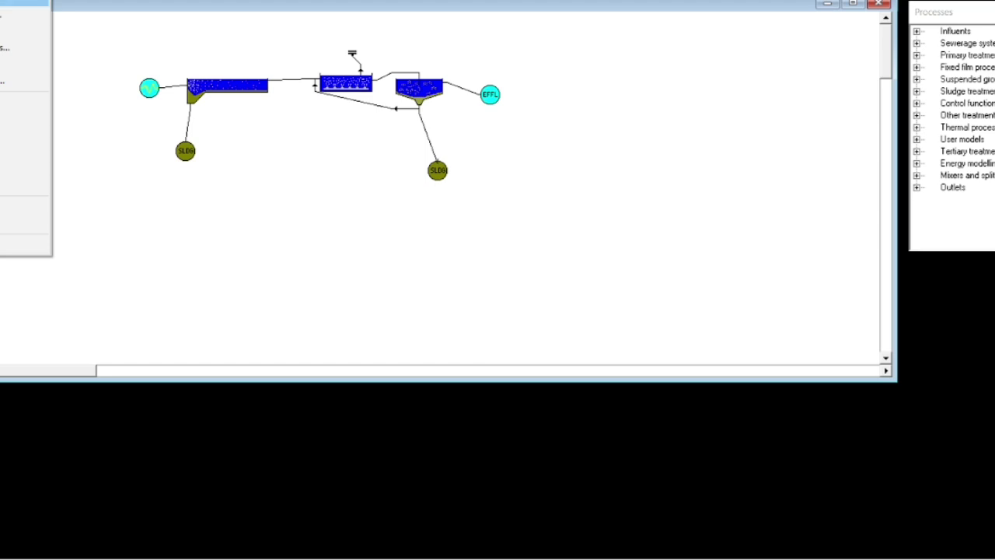
click(2, 2)
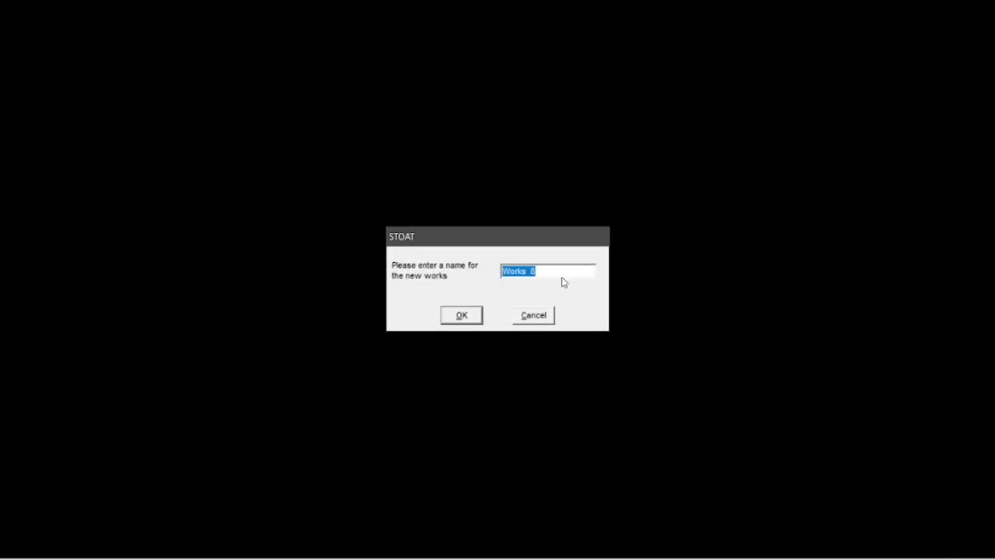
text(ASP)
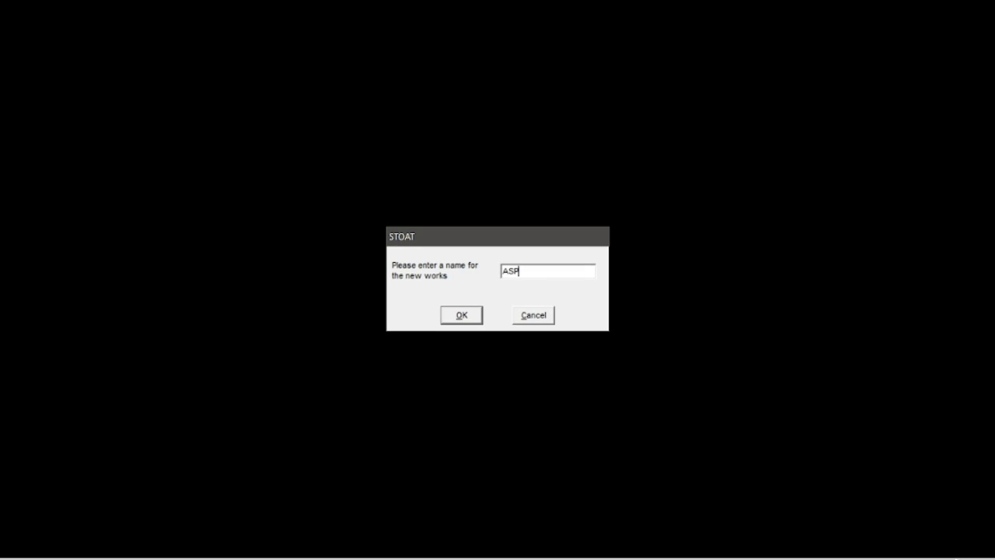
click(467, 321)
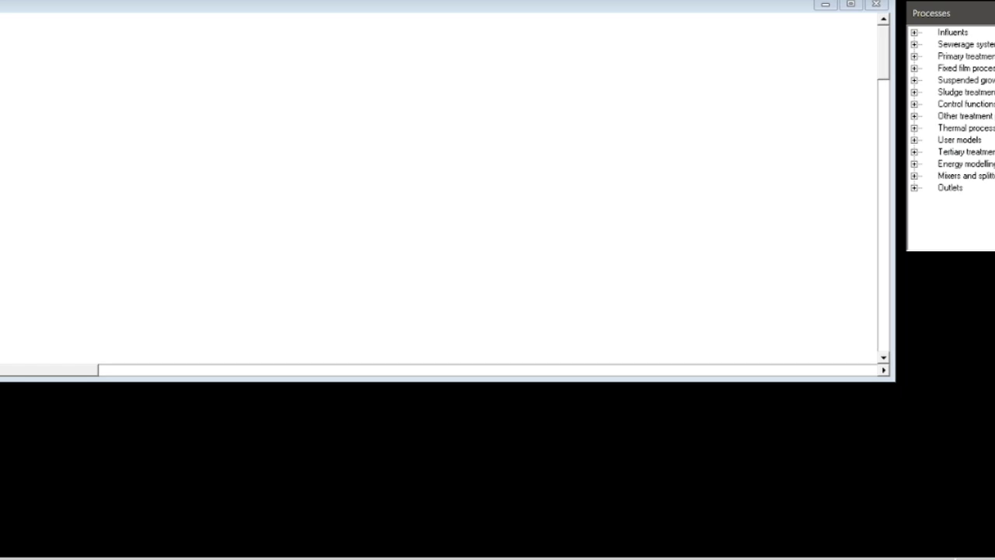
Switch to the tutorials guide, consult section 2.1 on creating a new sewage works, and return to STOAT
key(alt+Tab)
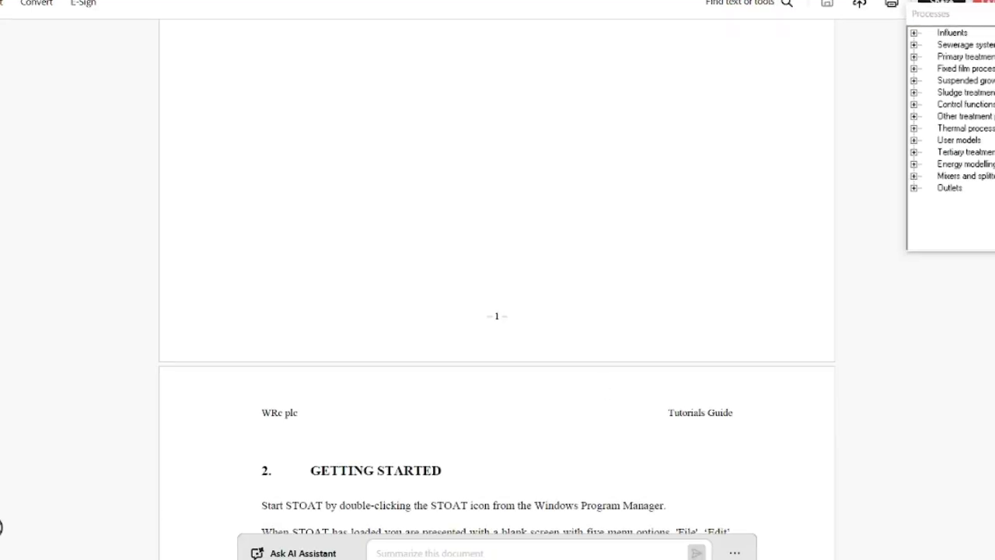
scroll(686, 256, down, 6)
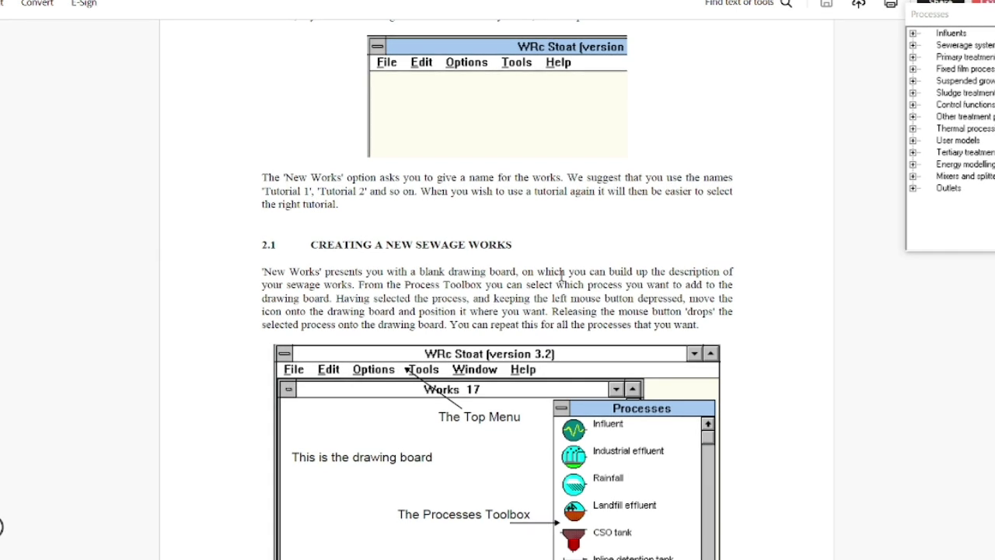
click(777, 558)
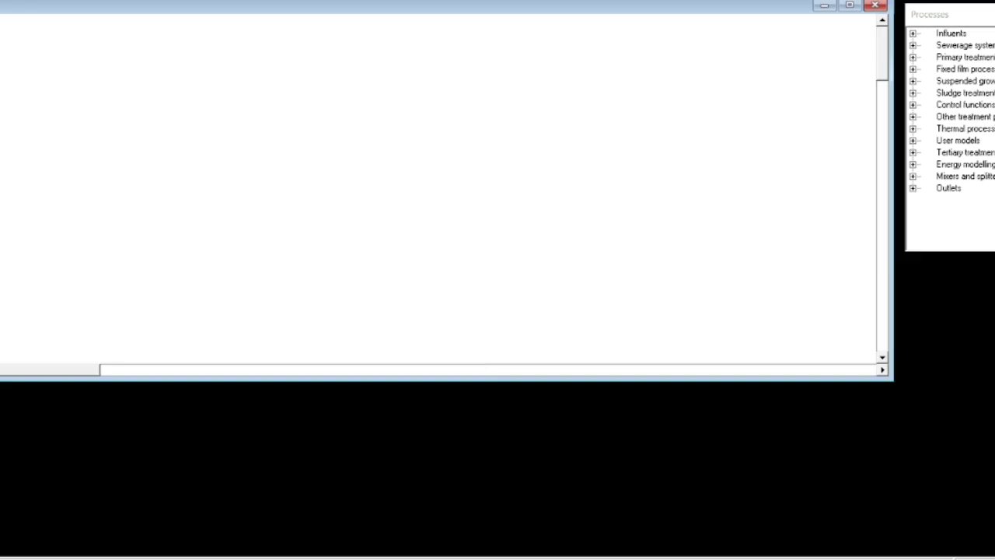
Examine the works options, the available tools including the calculator, and the window and zoom commands
click(4, 0)
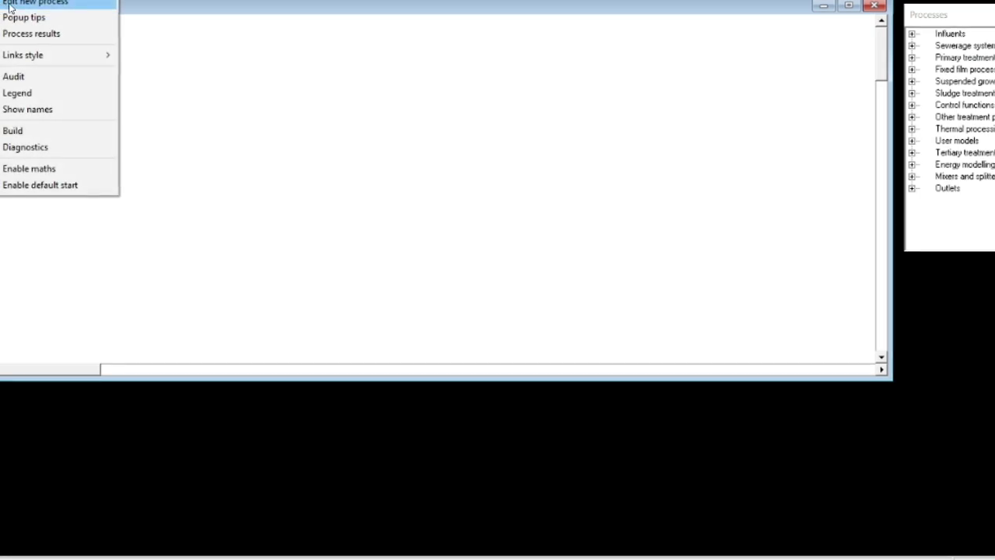
mouse_move(18, 59)
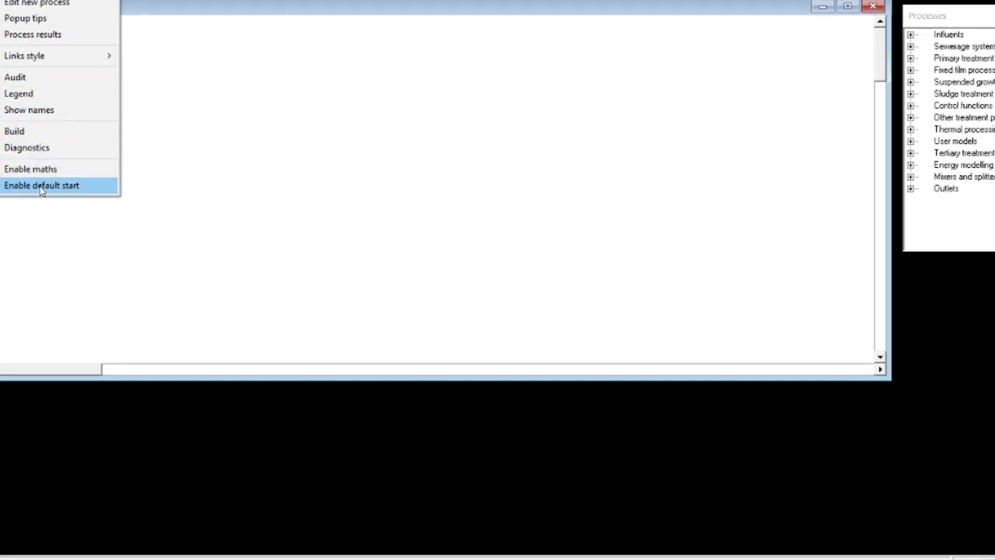
mouse_move(38, 0)
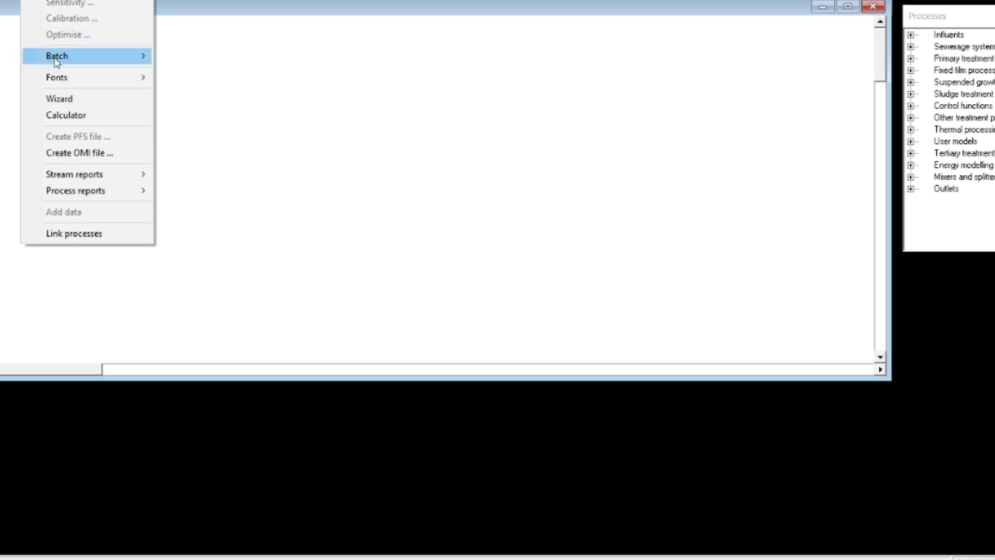
mouse_move(57, 78)
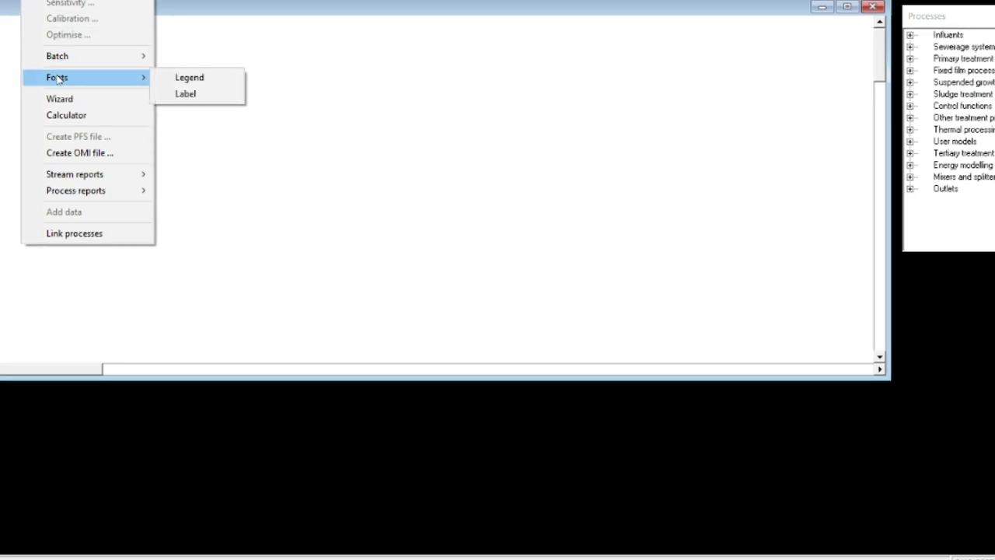
click(67, 115)
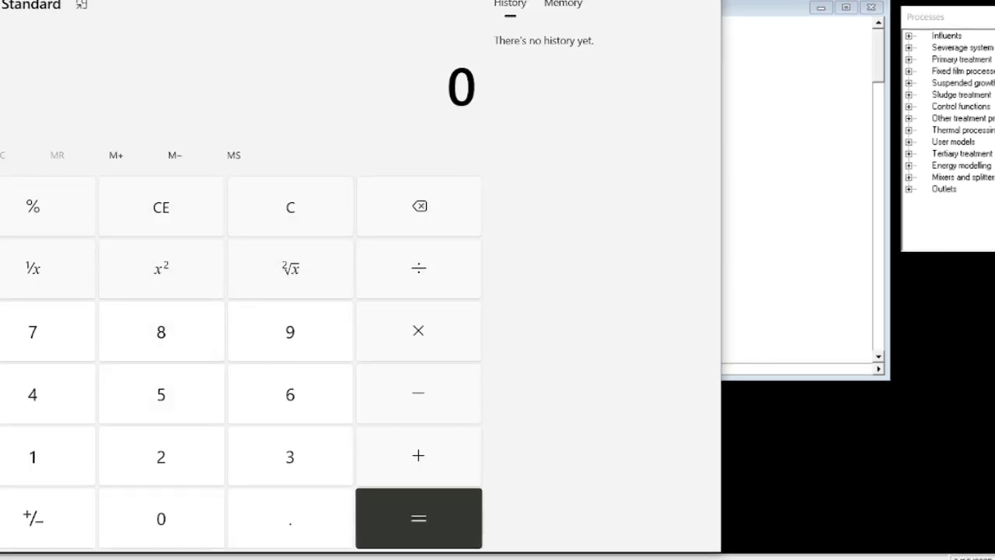
key(alt+F4)
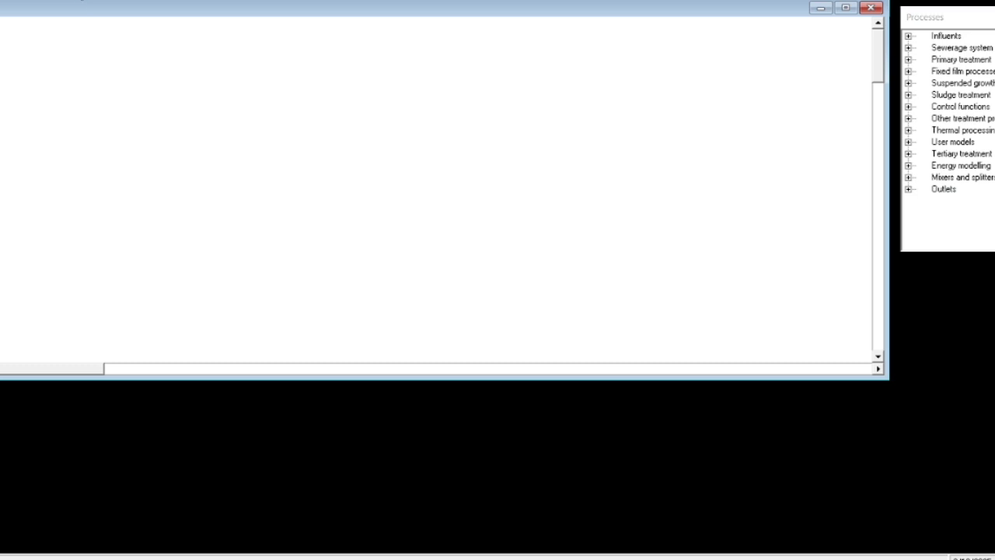
click(81, 0)
mouse_move(85, 21)
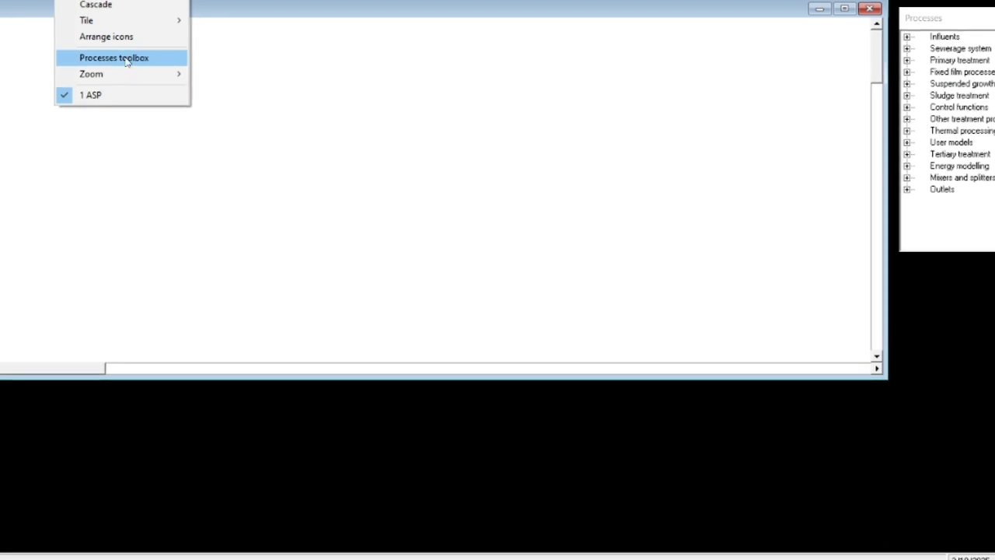
mouse_move(113, 70)
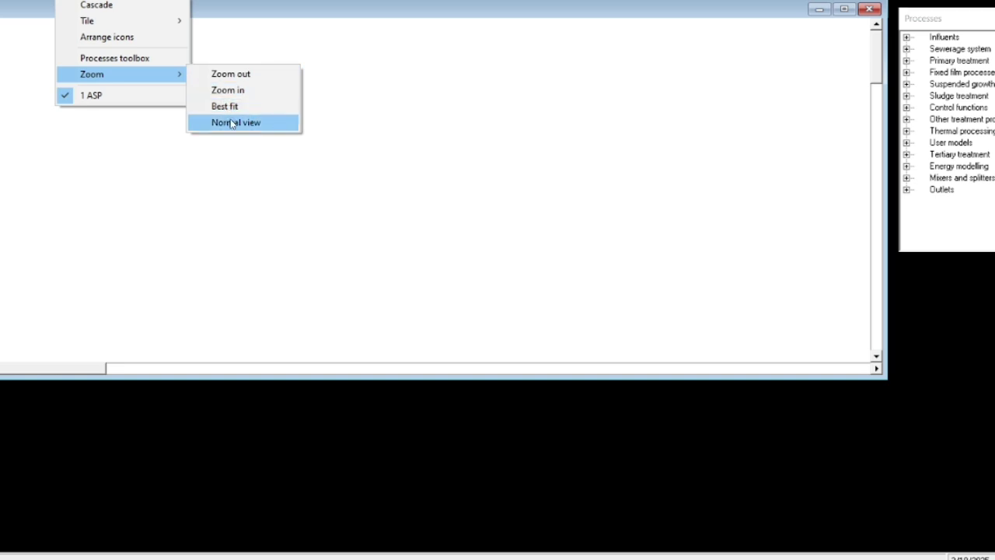
click(439, 208)
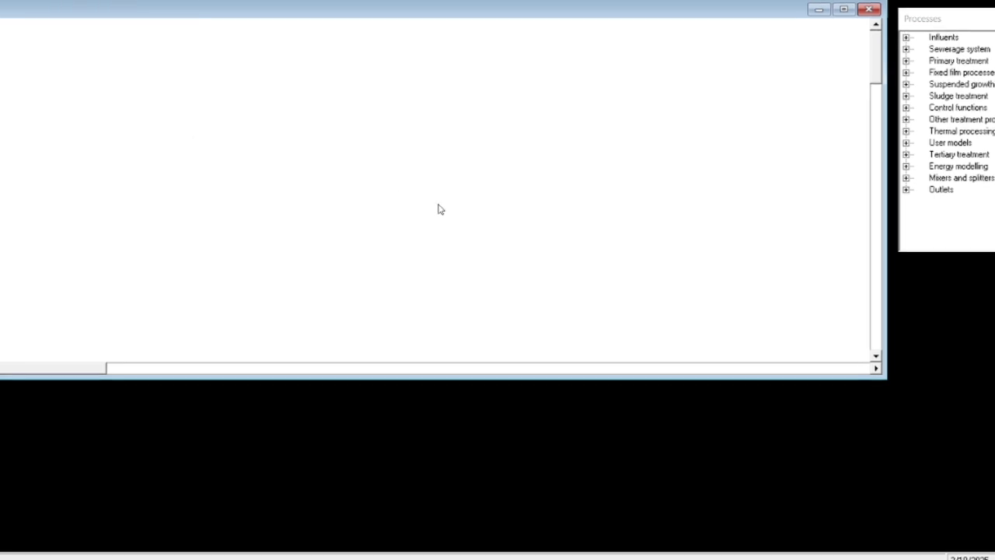
Place a wastewater influent on the drawing board and a primary tank just to its right
click(905, 38)
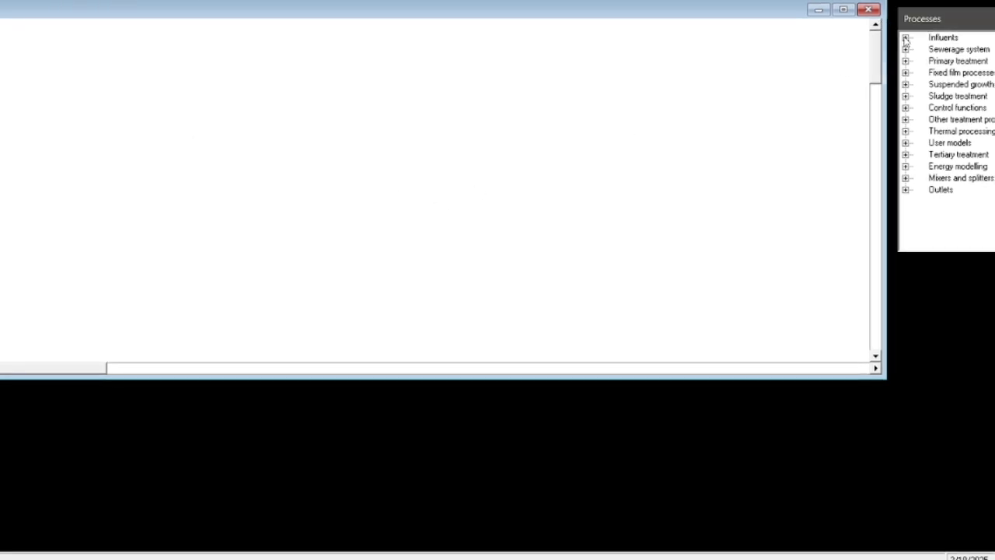
drag(938, 49, 143, 92)
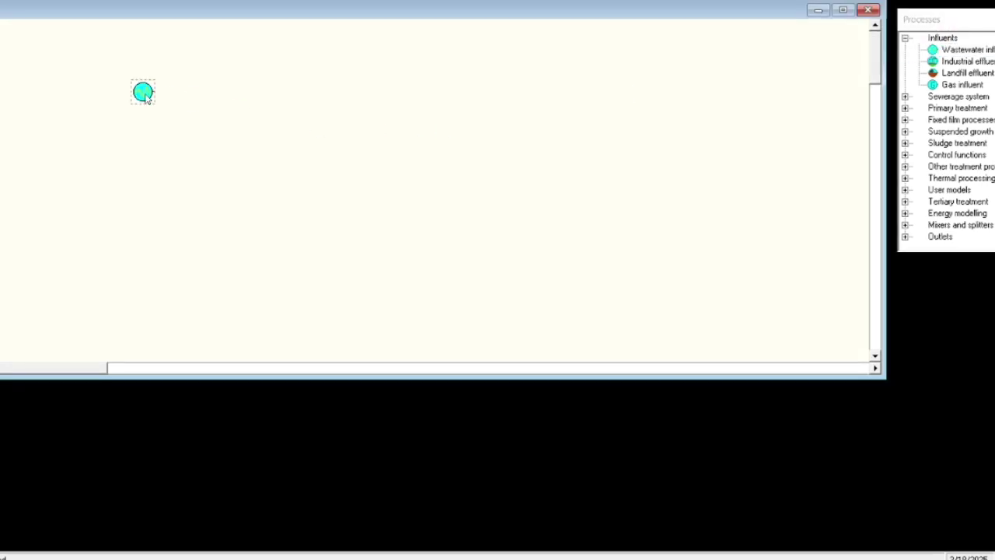
click(905, 108)
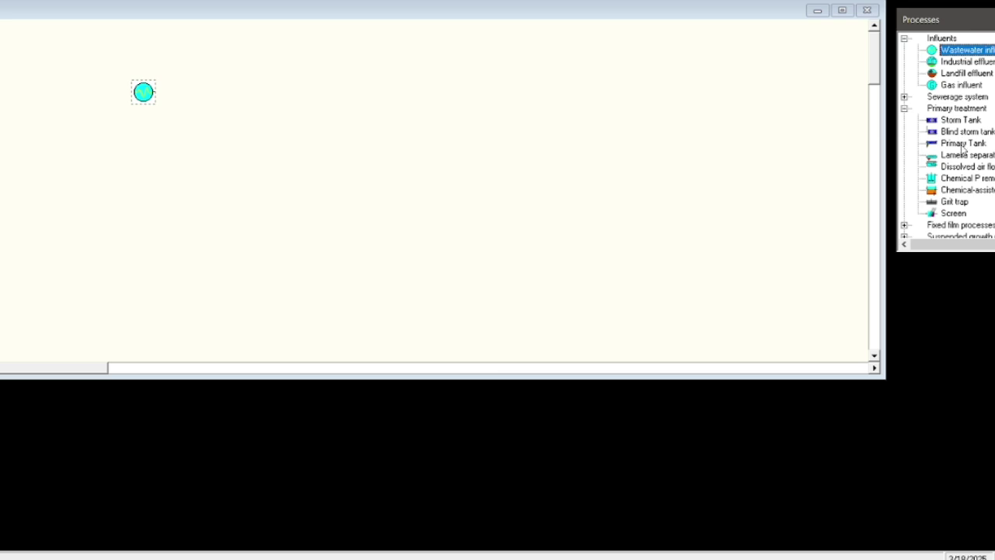
mouse_move(962, 144)
mouse_down()
mouse_move(229, 227)
mouse_move(228, 96)
mouse_up()
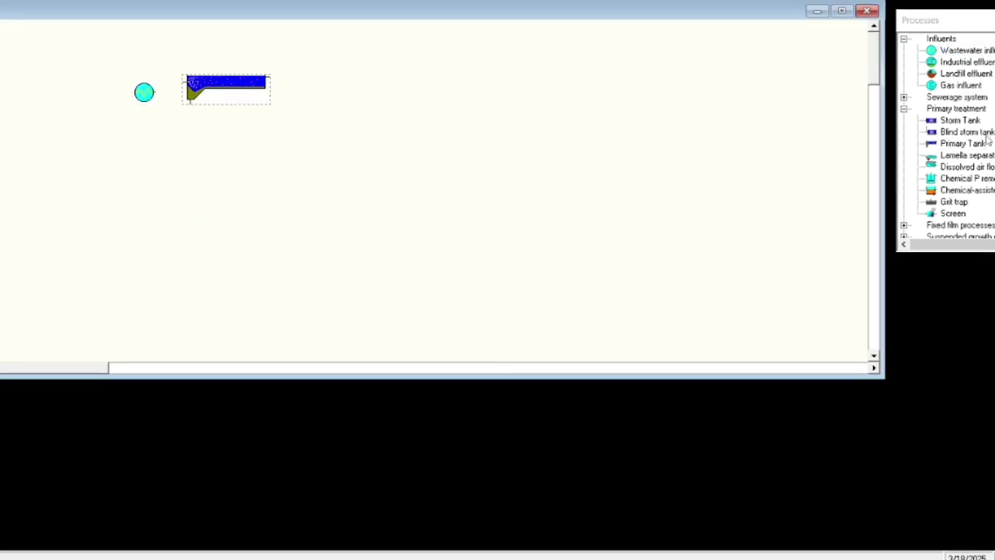
Place a secondary sedimentation tank from the suspended growth processes to the right of the primary tank
click(962, 144)
scroll(962, 143, down, 2)
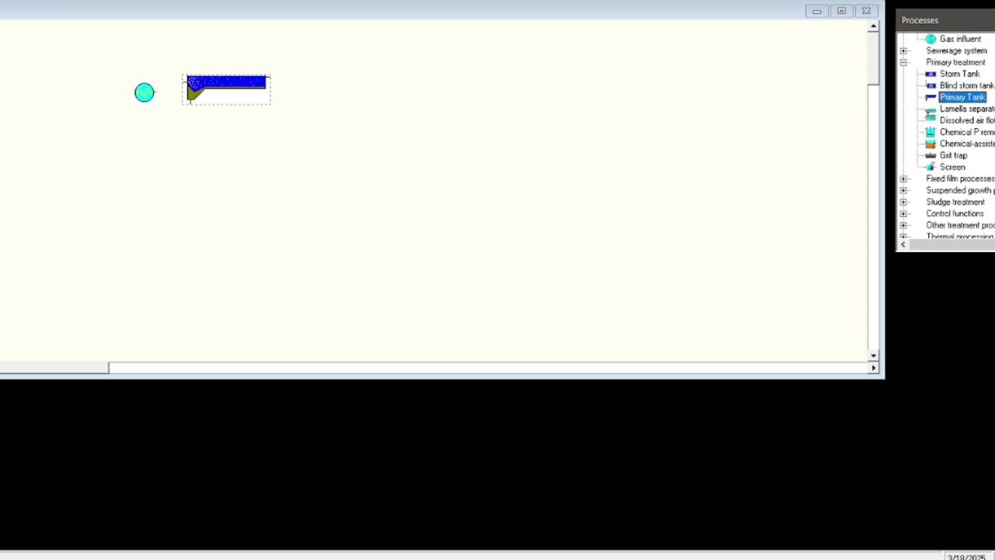
click(903, 191)
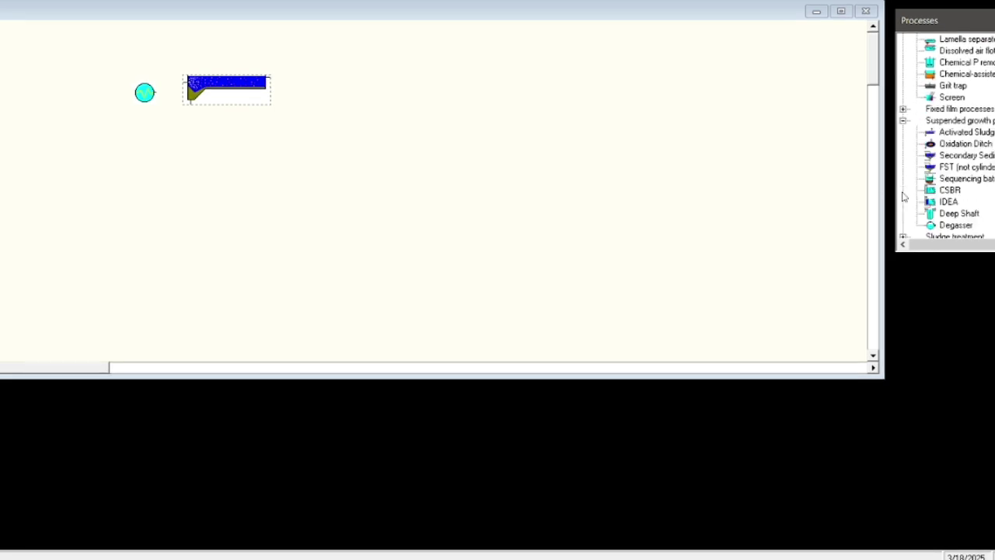
drag(970, 159, 337, 97)
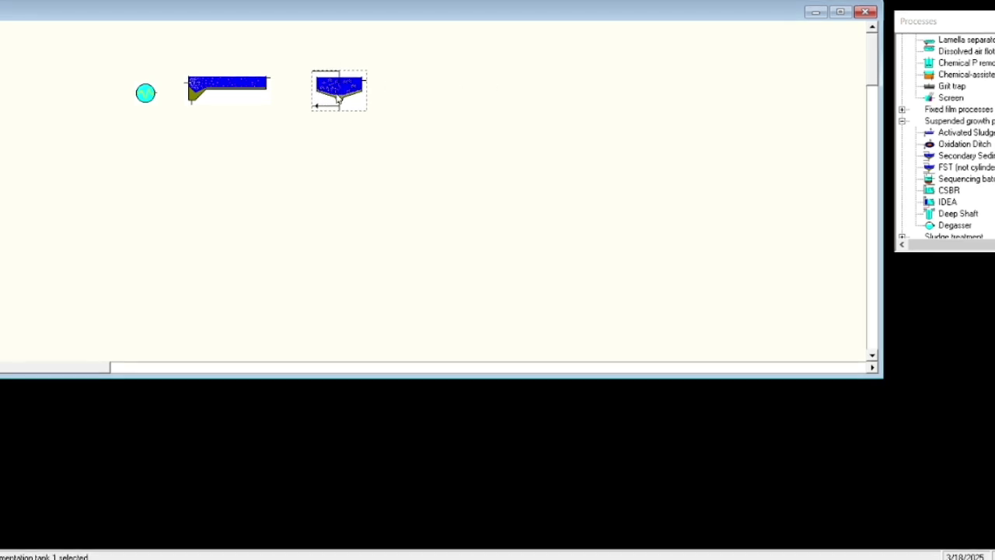
Place a liquid effluent outlet beyond the secondary tank and a sludge outlet below each tank, shifting the influent away from the primary tank
scroll(922, 224, down, 3)
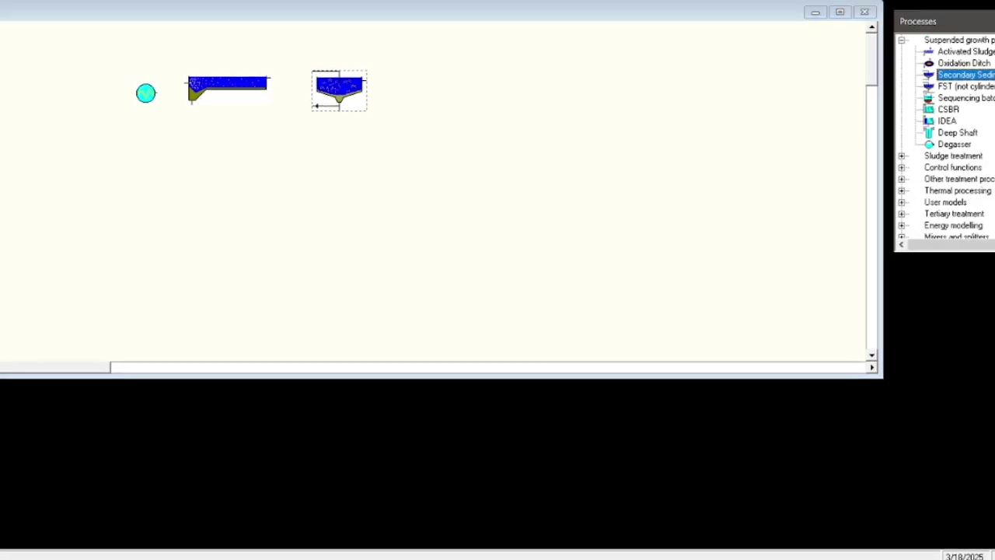
click(902, 225)
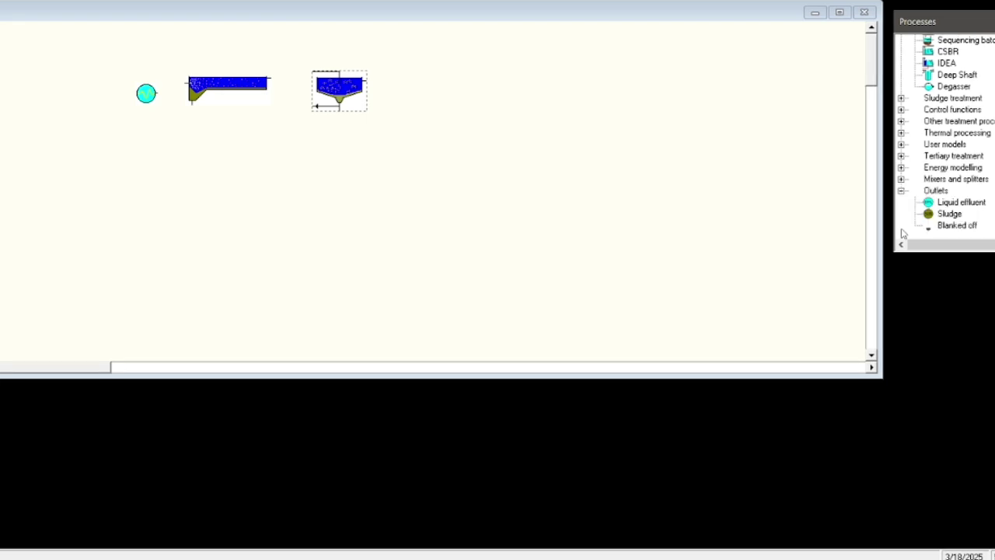
drag(952, 205, 436, 83)
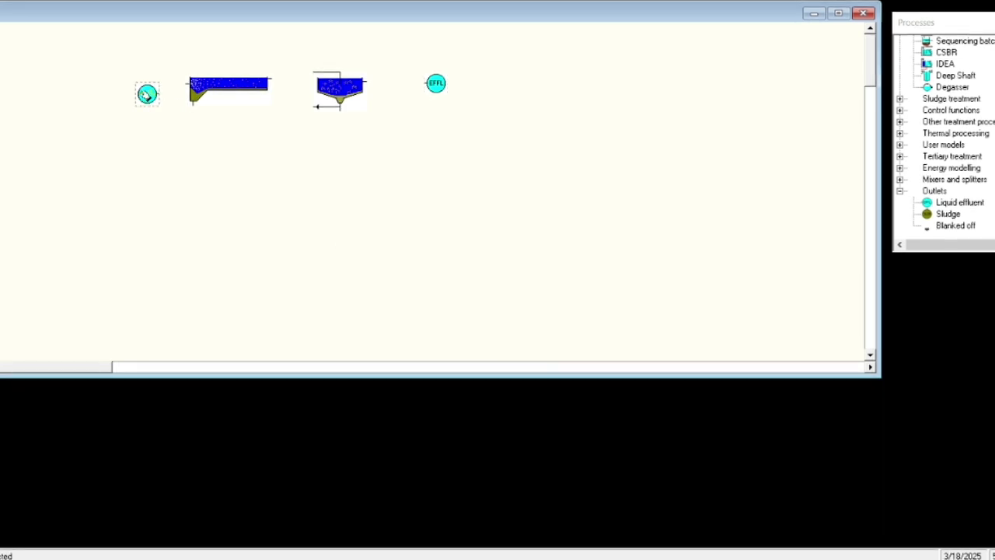
drag(147, 94, 115, 83)
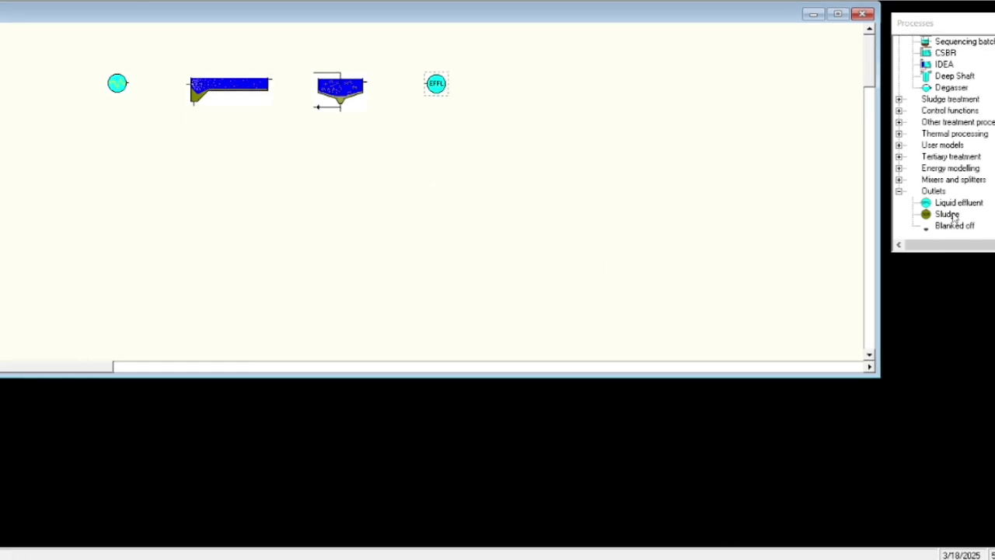
drag(947, 214, 186, 148)
drag(947, 215, 340, 159)
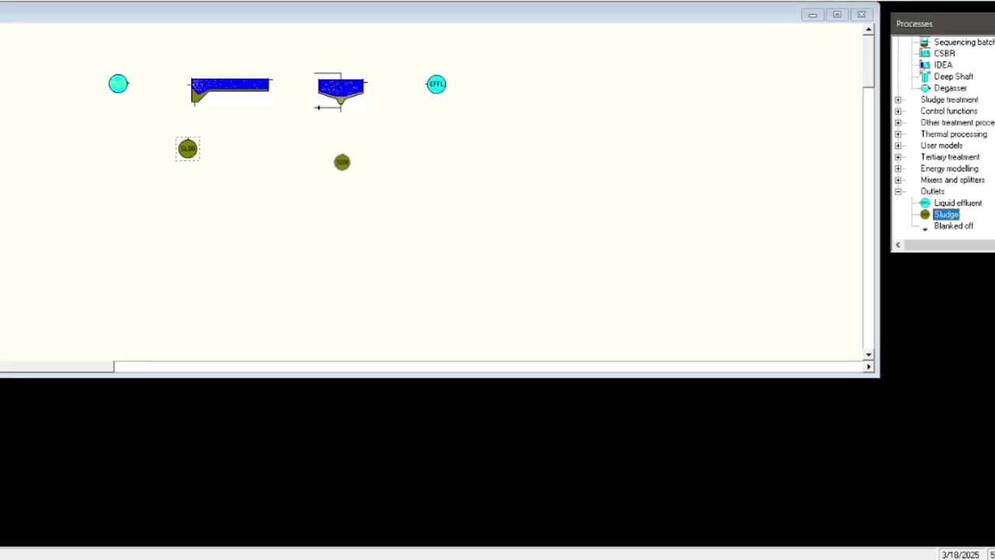
Connect the influent to the primary tank's inlet and the tank's sludge port to the sludge outlet below, moving both end symbols farther away
click(121, 90)
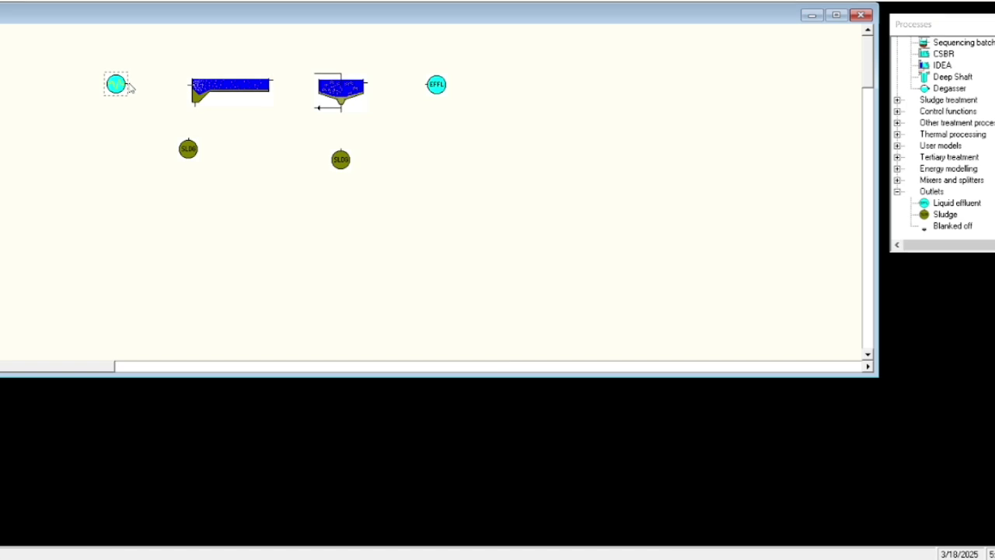
drag(128, 84, 189, 80)
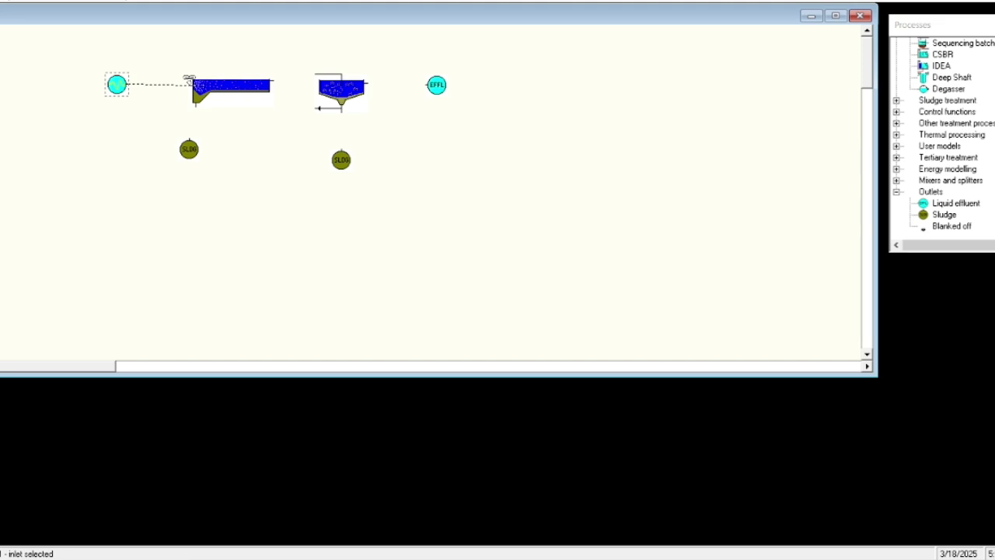
click(191, 82)
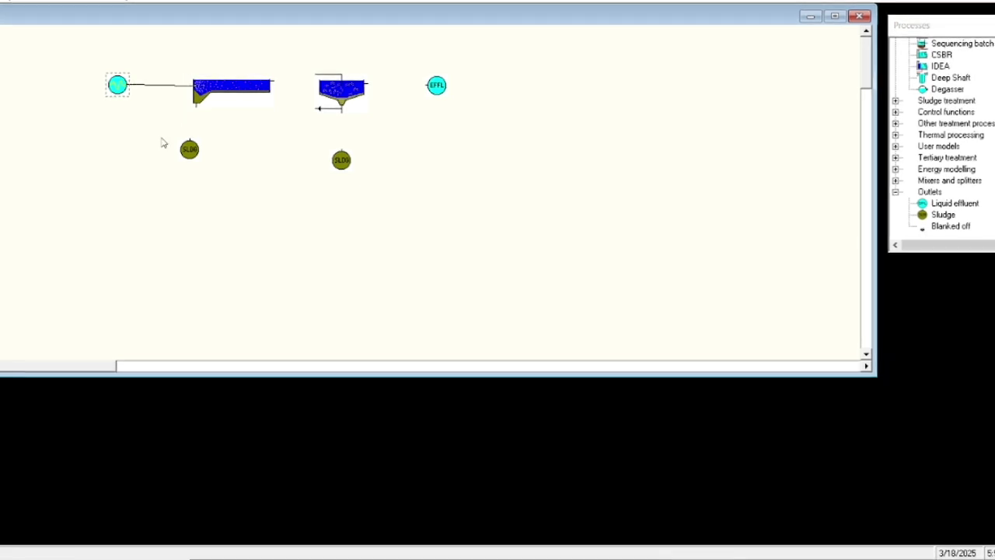
drag(120, 88, 92, 94)
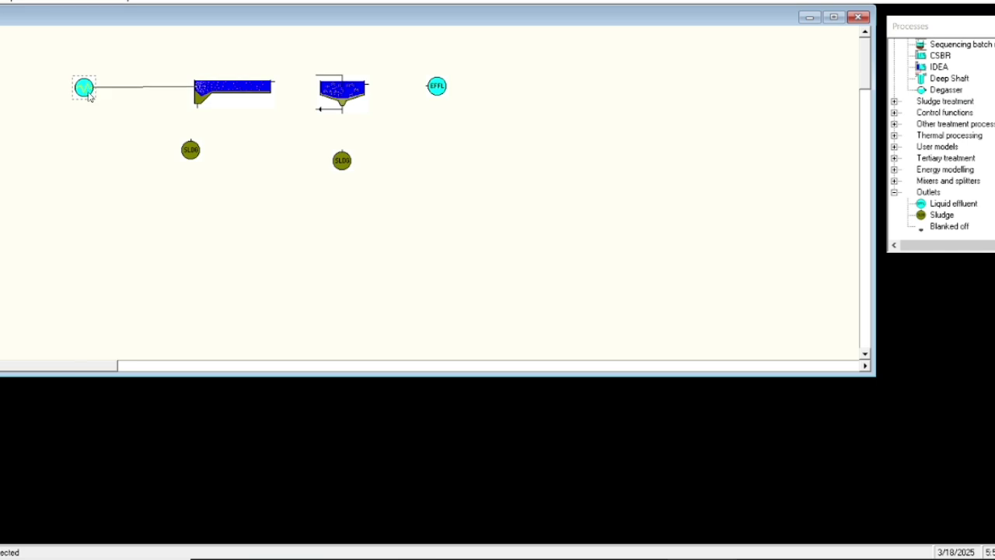
drag(191, 150, 201, 152)
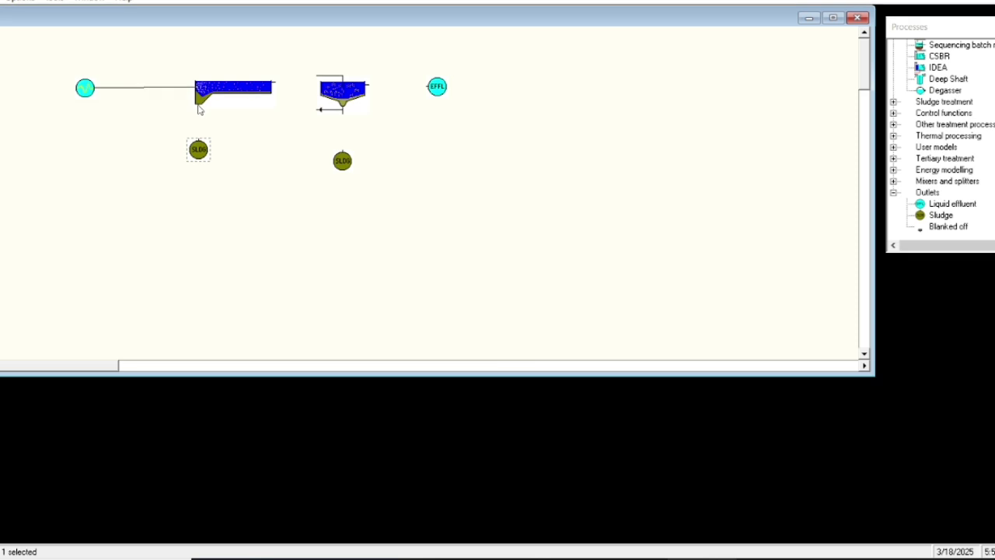
drag(198, 109, 202, 191)
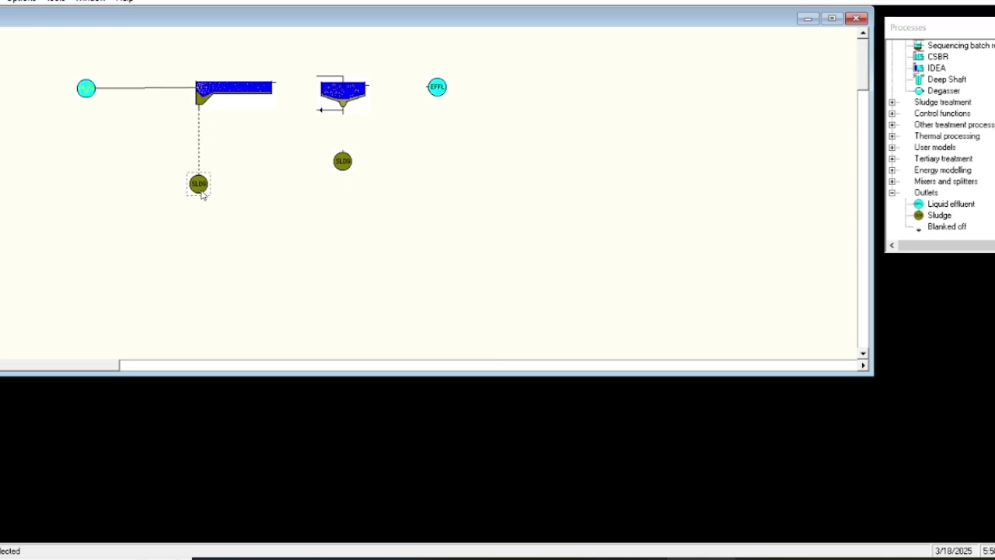
Check the stream connections of the wastewater influent and of the primary tank
right_click(88, 96)
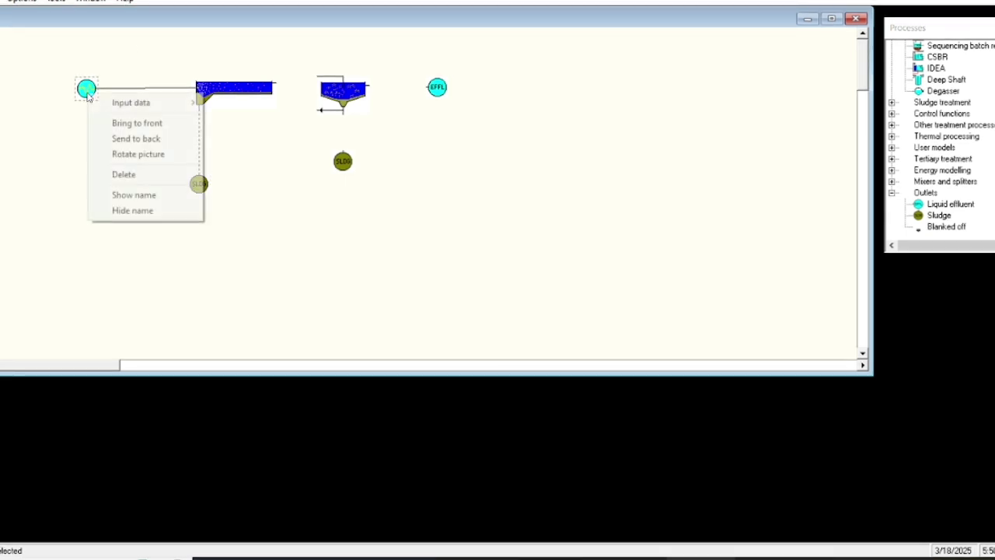
mouse_move(148, 104)
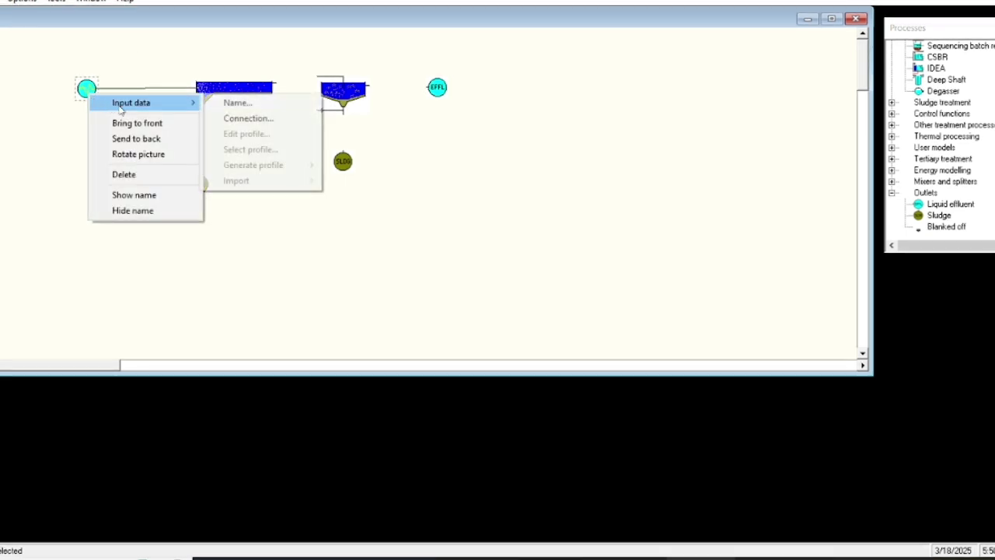
click(233, 118)
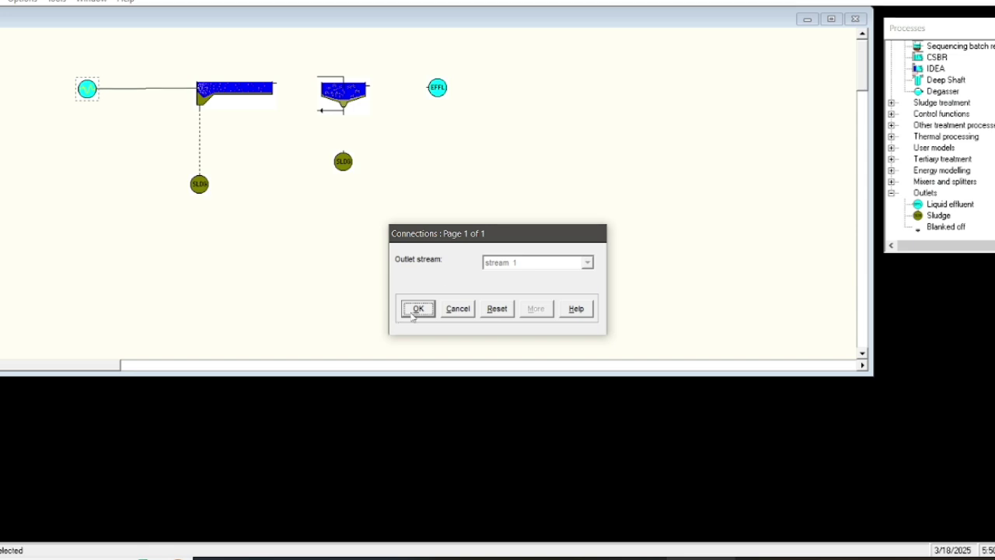
click(413, 310)
right_click(227, 93)
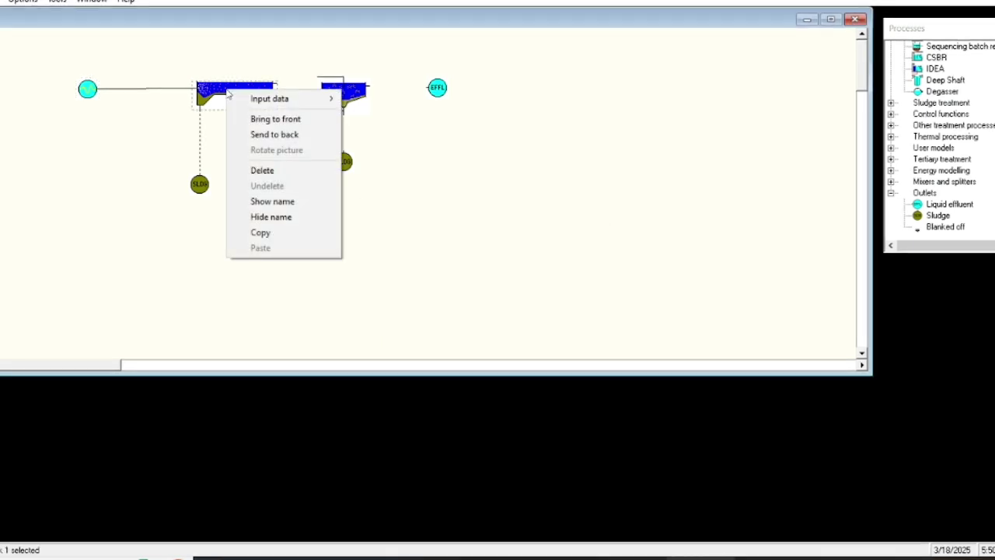
mouse_move(275, 98)
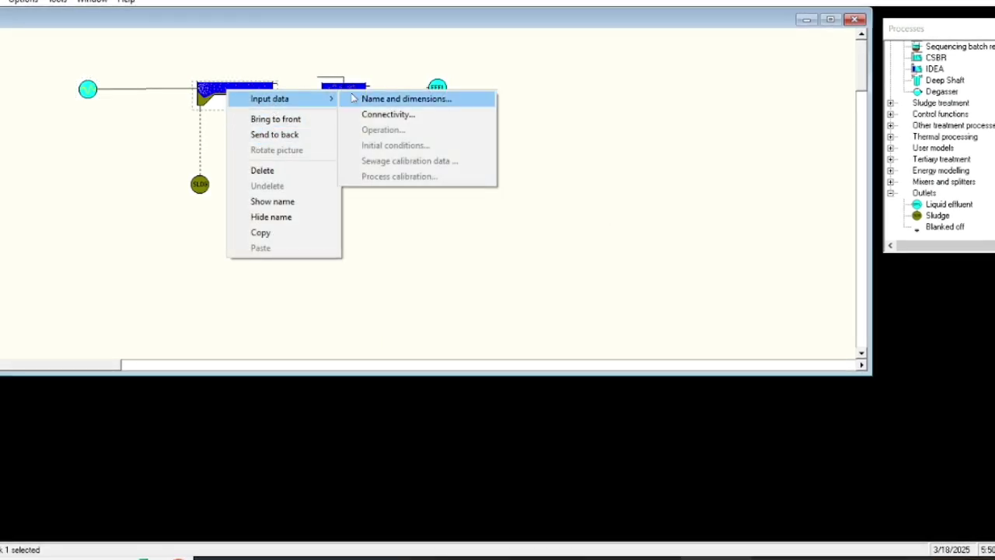
click(376, 115)
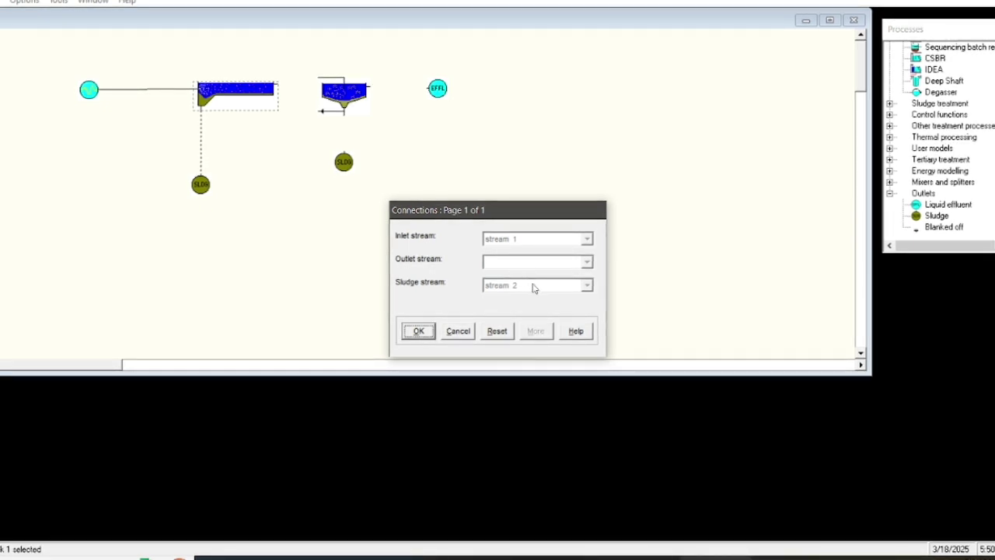
click(419, 332)
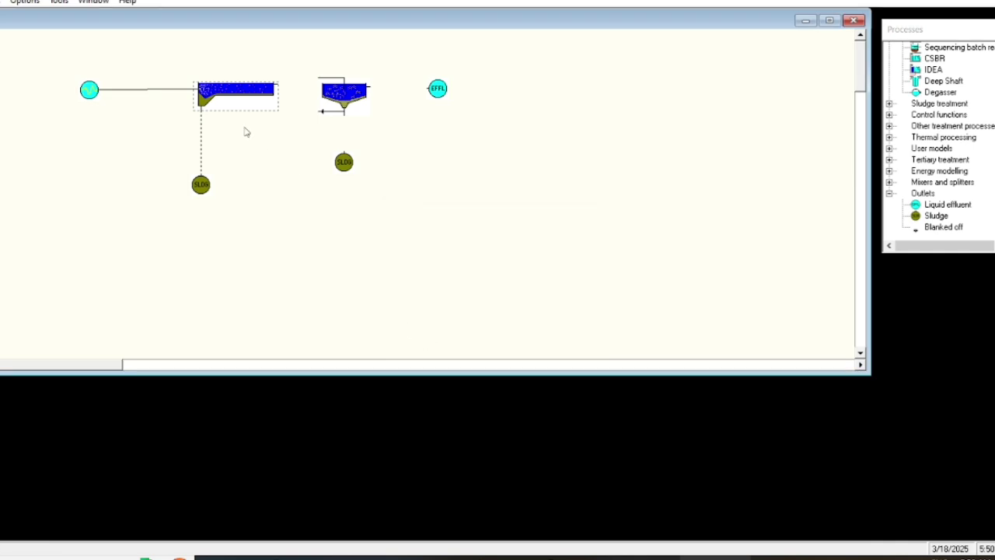
Reposition the secondary sedimentation tank slightly and connect the primary tank's outlet to its inlet
drag(345, 97, 361, 101)
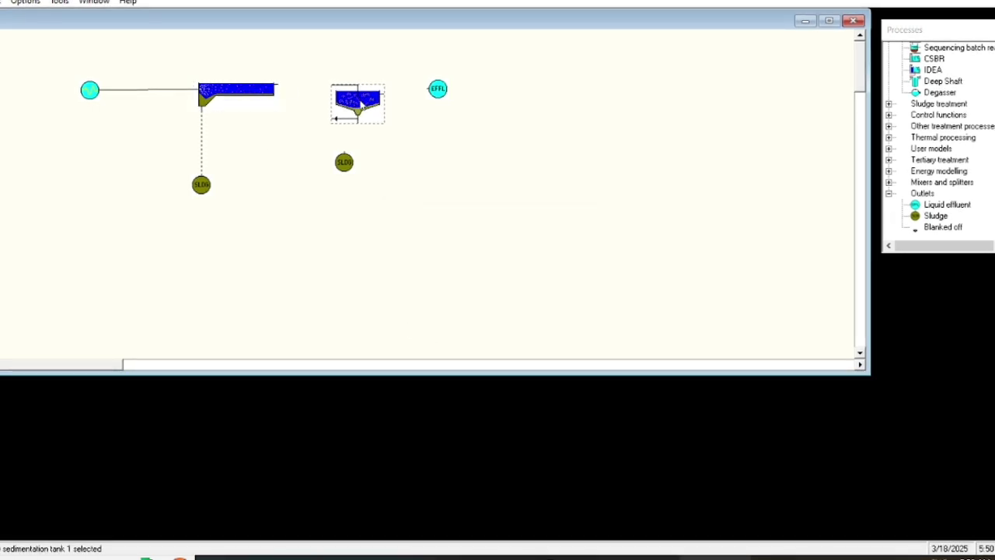
click(277, 84)
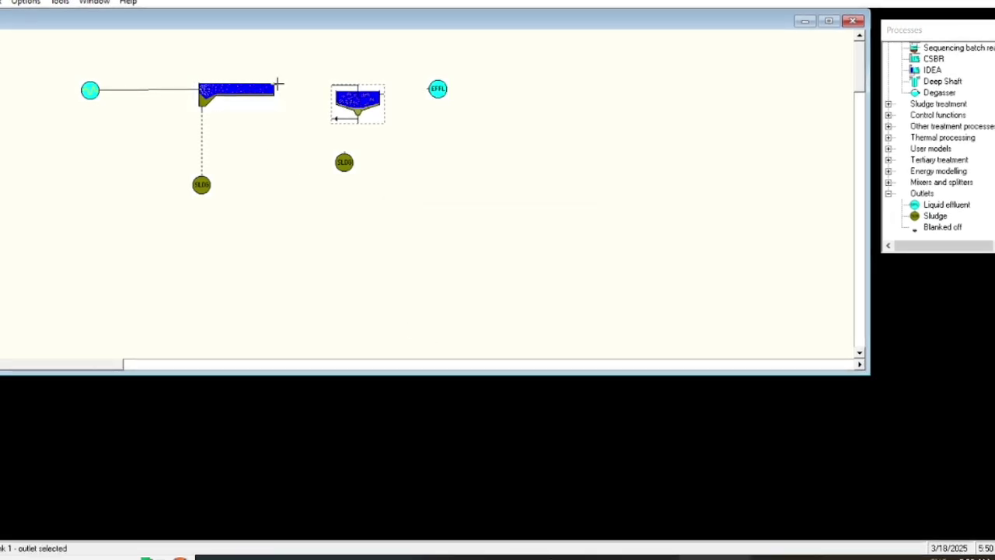
click(333, 82)
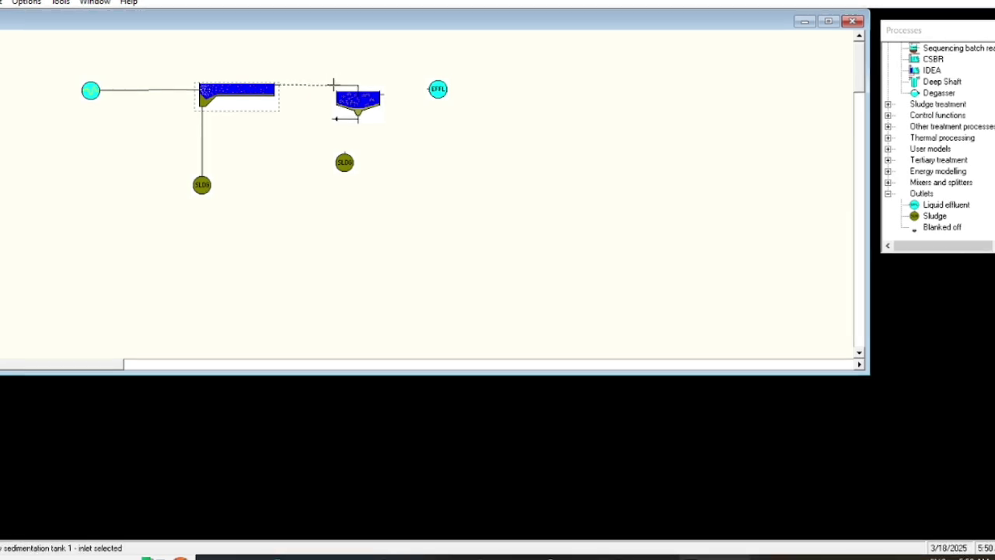
mouse_move(356, 97)
mouse_down()
mouse_move(491, 155)
mouse_move(363, 101)
mouse_up()
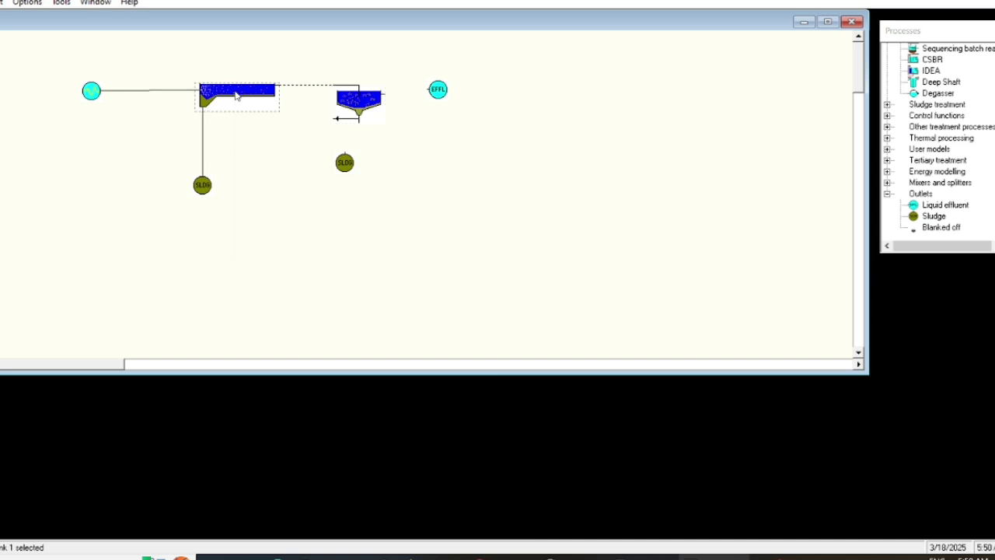
Check the primary tank's inlet, outlet and sludge stream connections
right_click(236, 95)
mouse_move(326, 101)
click(391, 114)
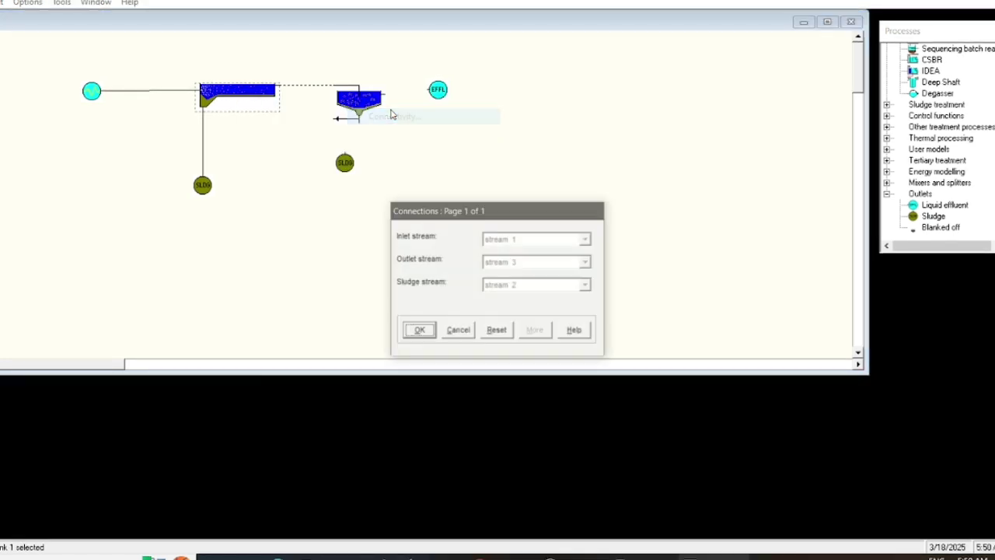
click(420, 330)
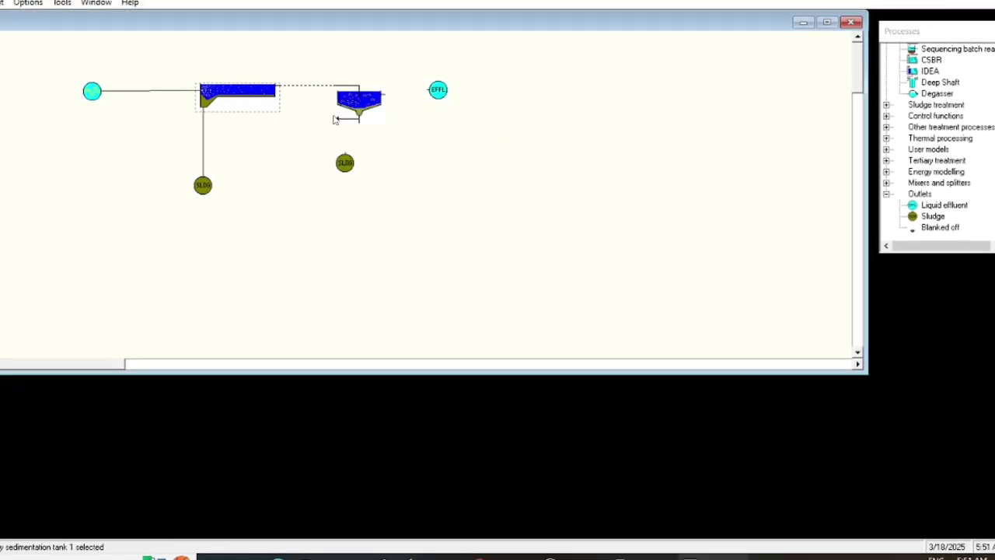
Move the sludge outlet beneath the secondary tank and connect the tank's sludge port to it, replacing the slanted stream with a vertical one
drag(347, 164, 364, 182)
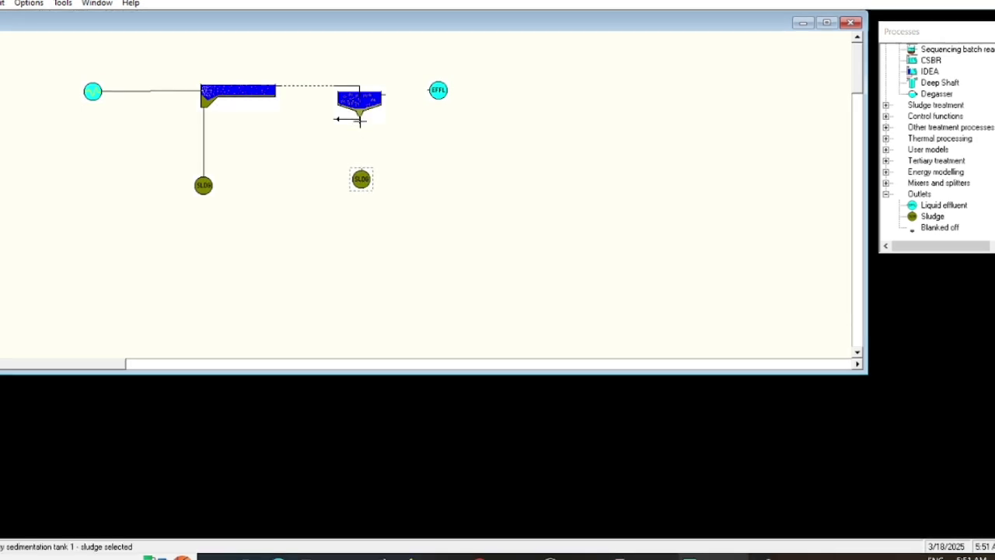
click(360, 119)
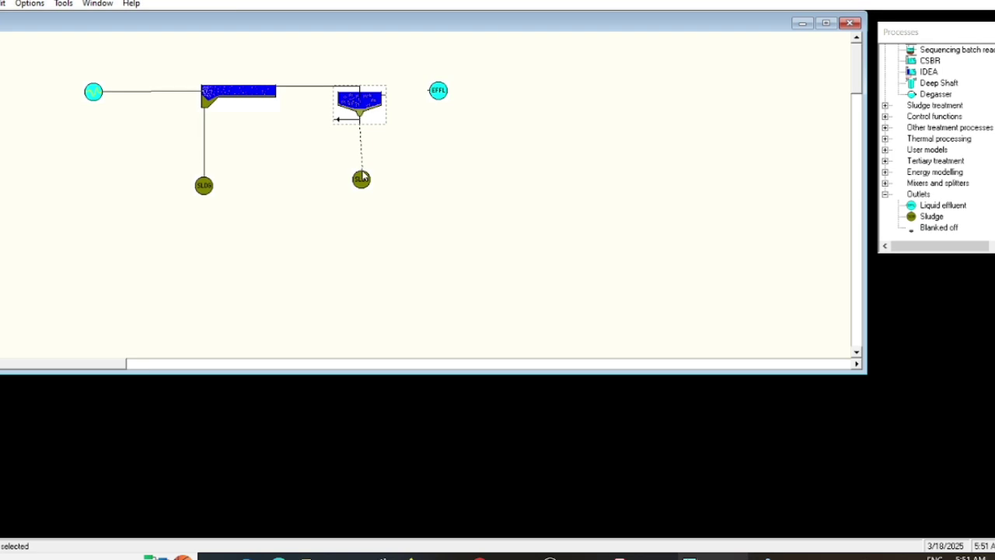
mouse_move(363, 177)
mouse_down()
mouse_move(412, 202)
mouse_move(365, 188)
mouse_up()
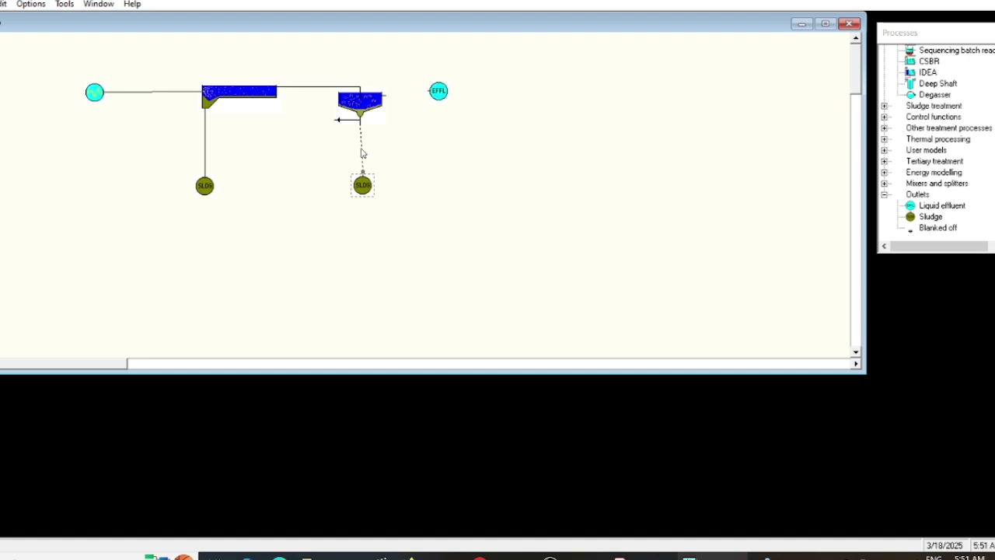
right_click(361, 153)
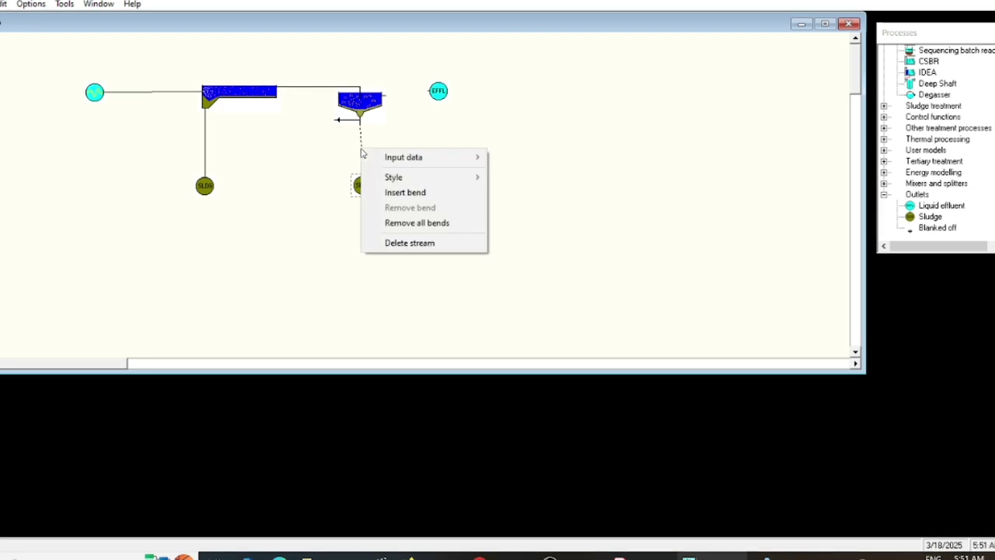
click(410, 243)
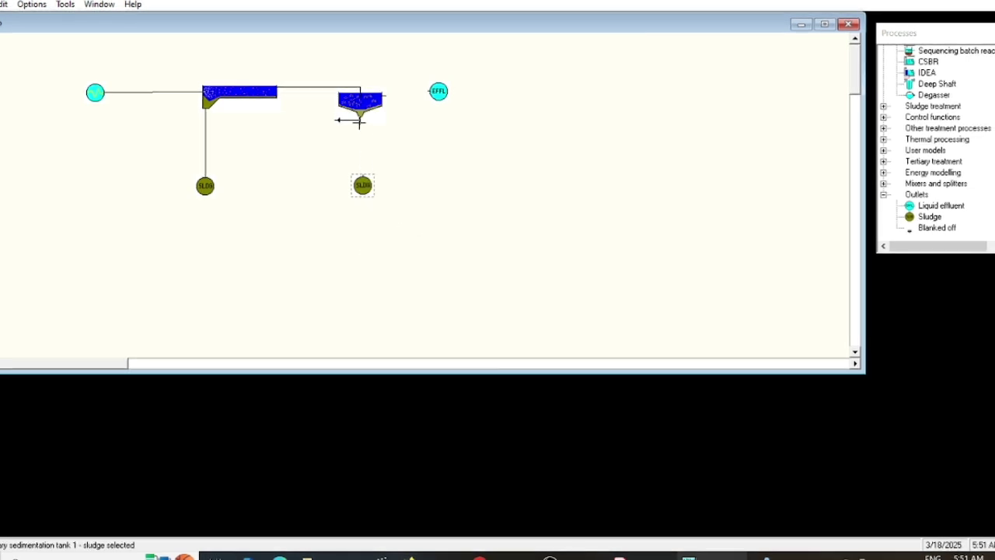
drag(359, 121, 367, 219)
Check the secondary sedimentation tank's inlet, outlet, recycle and wastage stream connections
click(360, 105)
right_click(364, 103)
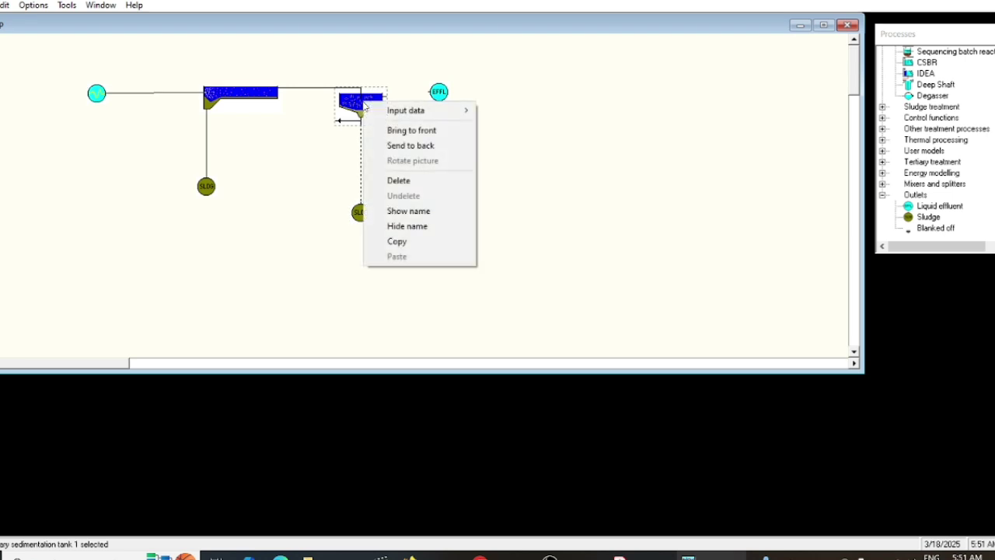
mouse_move(419, 110)
click(518, 128)
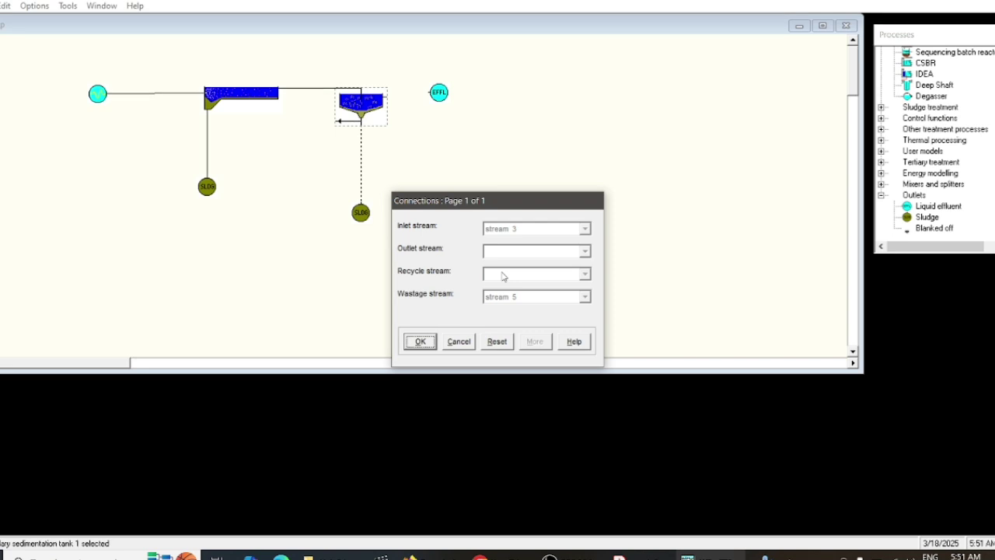
click(421, 342)
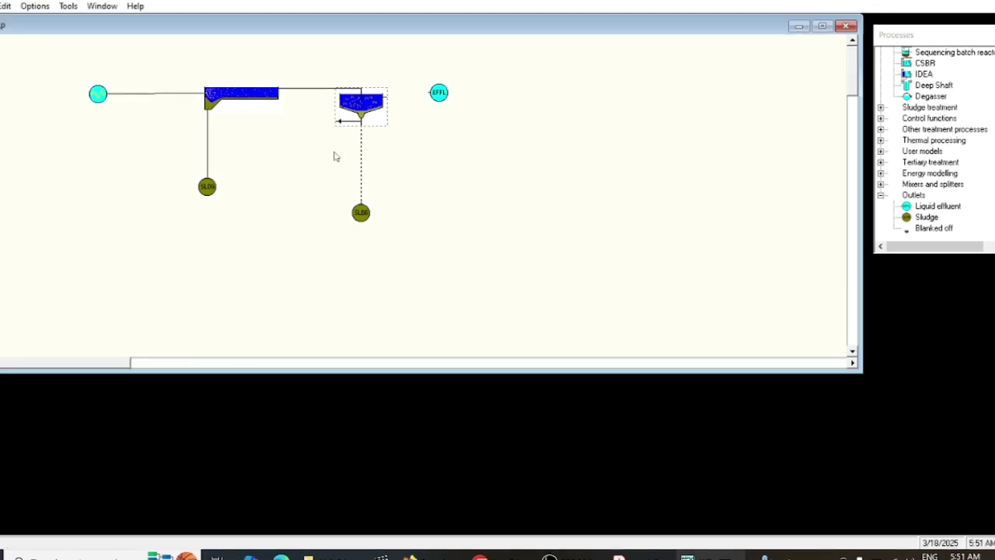
drag(337, 121, 283, 93)
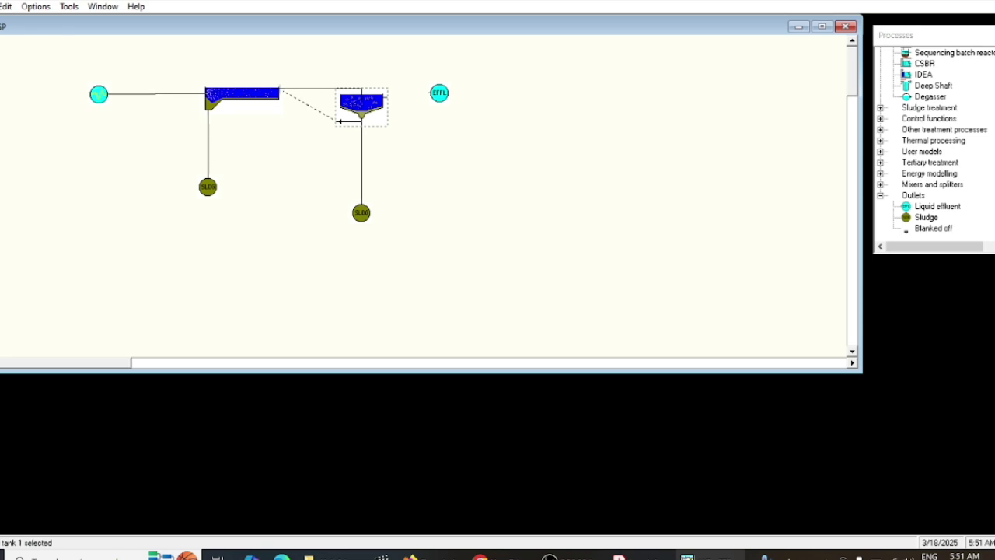
click(322, 110)
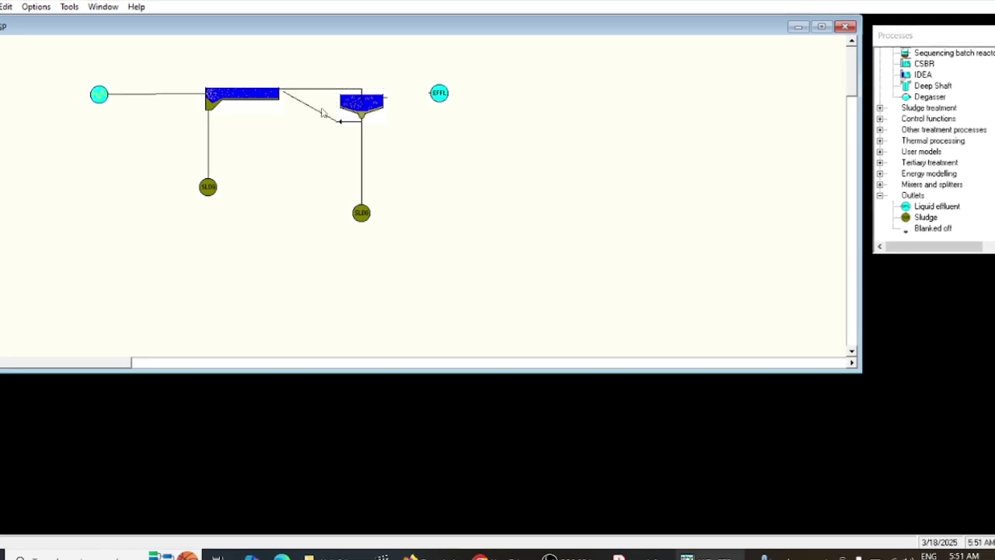
right_click(321, 112)
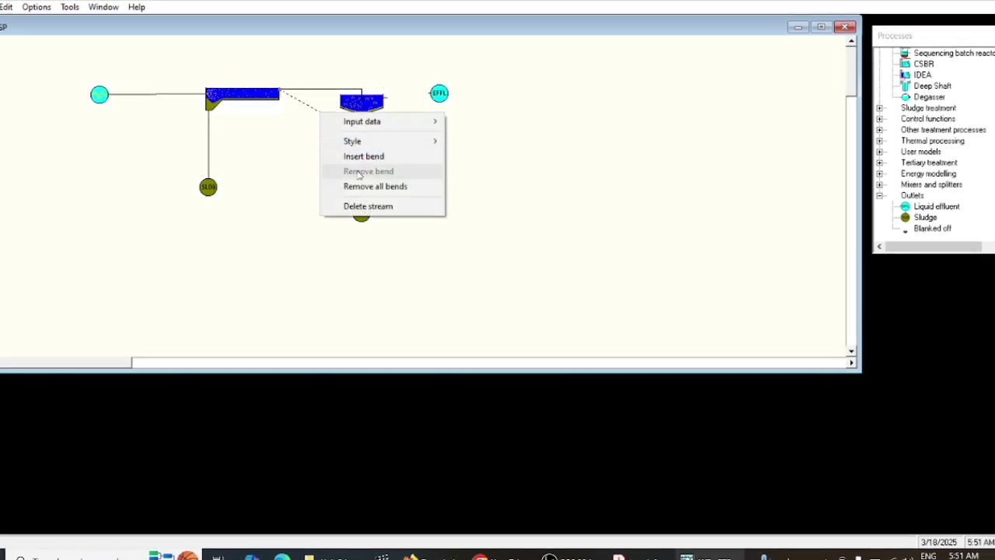
click(376, 206)
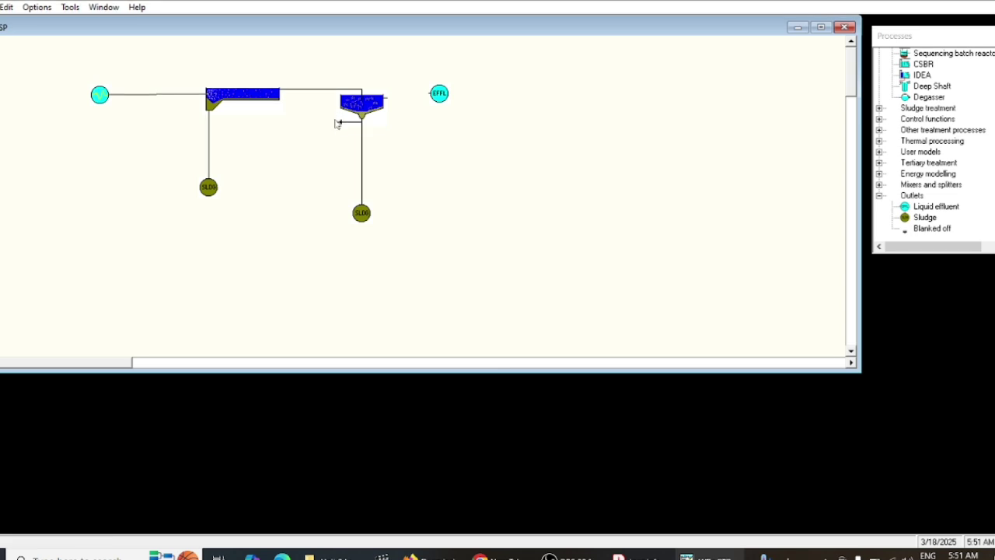
Draw a recycle stream from the secondary tank's recycle port toward the primary tank's outlet, and move its free end below the tanks
click(337, 120)
drag(337, 121, 286, 97)
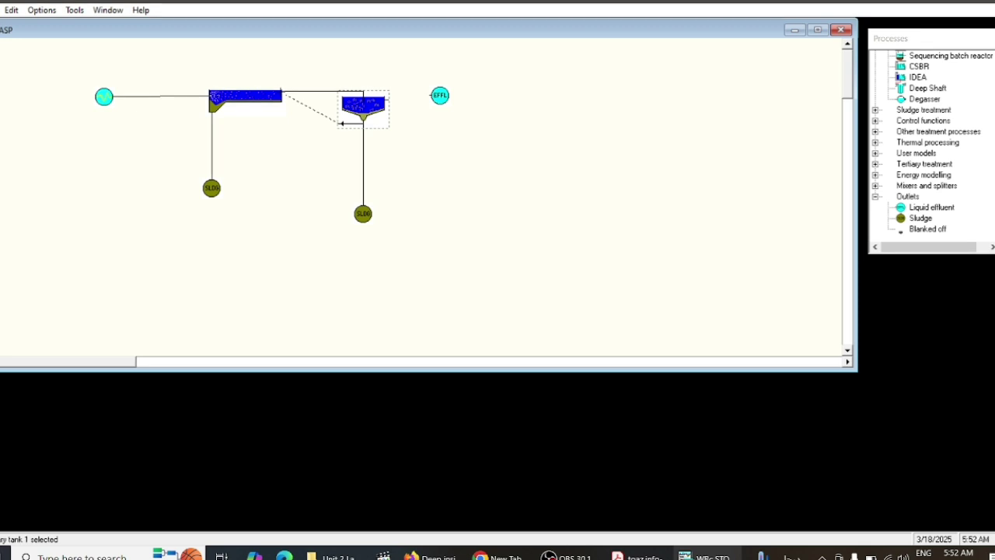
drag(287, 97, 326, 158)
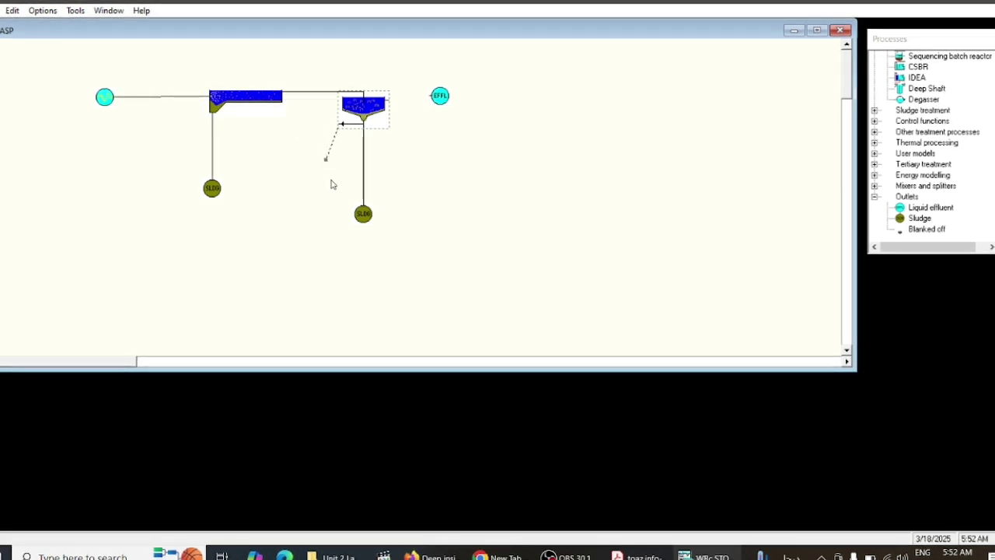
Connect the secondary sedimentation tank's outlet to the liquid effluent and check the tank's stream connections
click(362, 105)
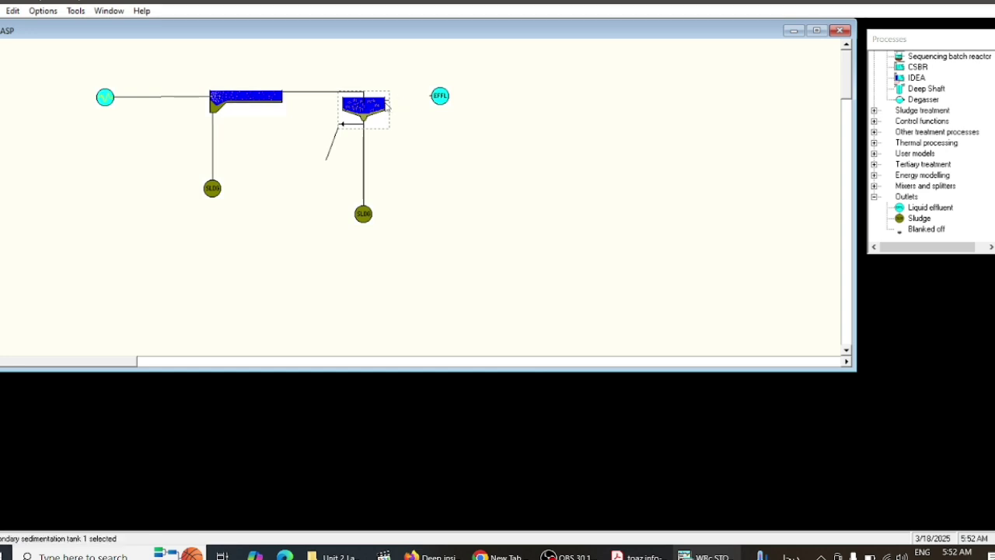
drag(393, 104, 465, 105)
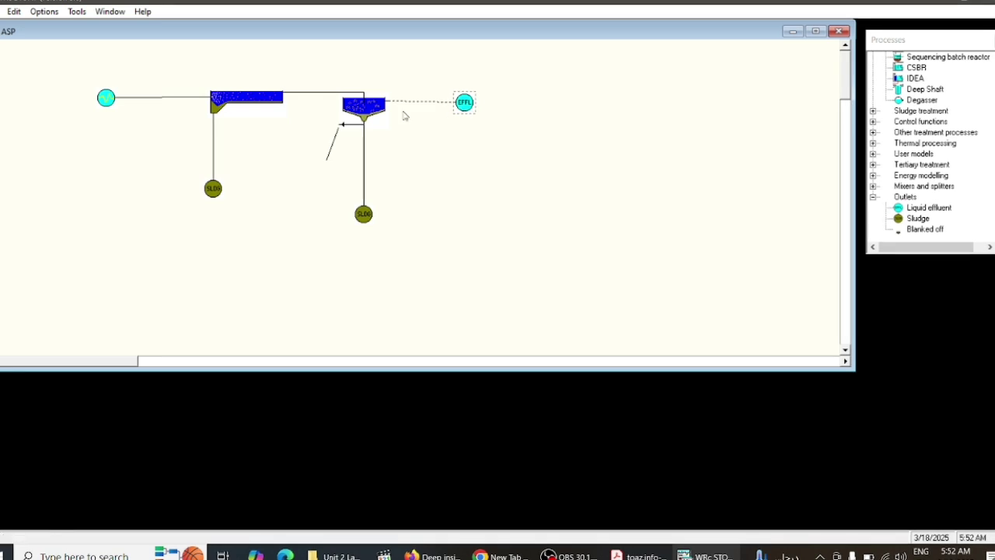
click(366, 111)
right_click(366, 112)
mouse_move(405, 116)
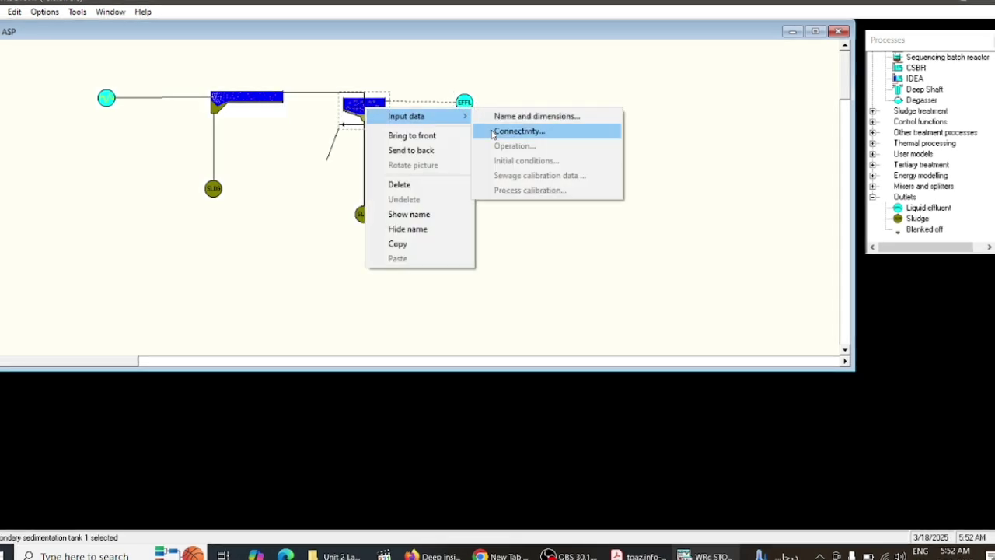
click(518, 131)
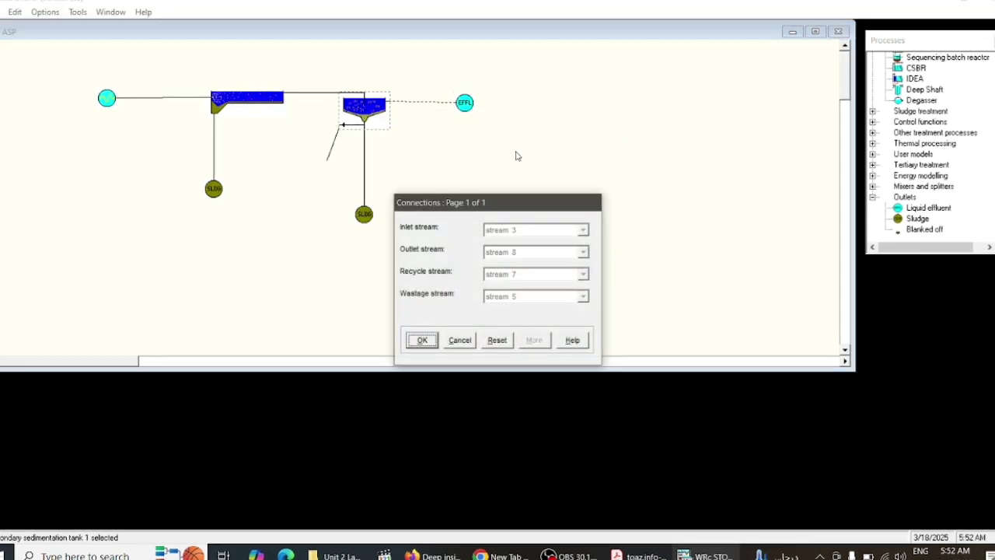
click(423, 342)
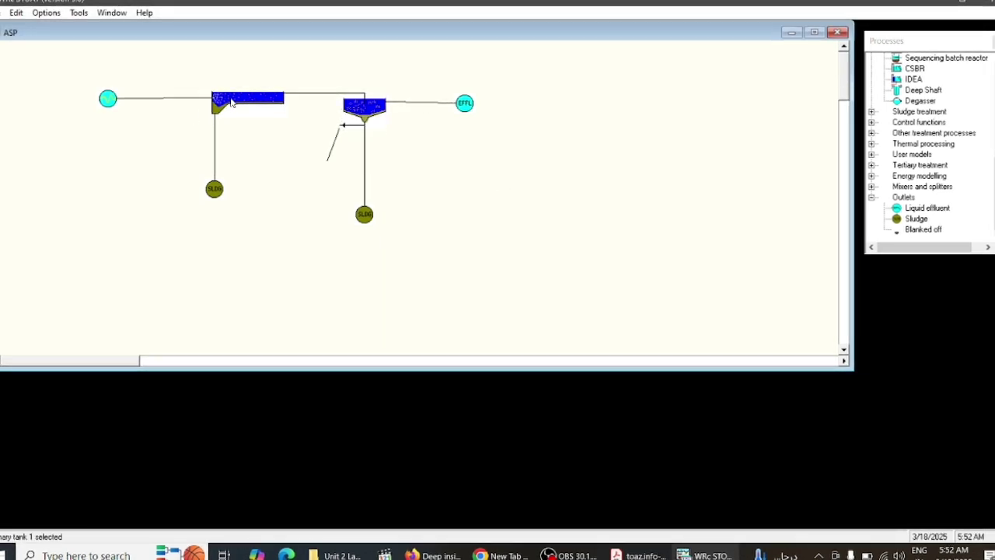
Show the names of the primary tank and the secondary sedimentation tank on the flowsheet
right_click(231, 101)
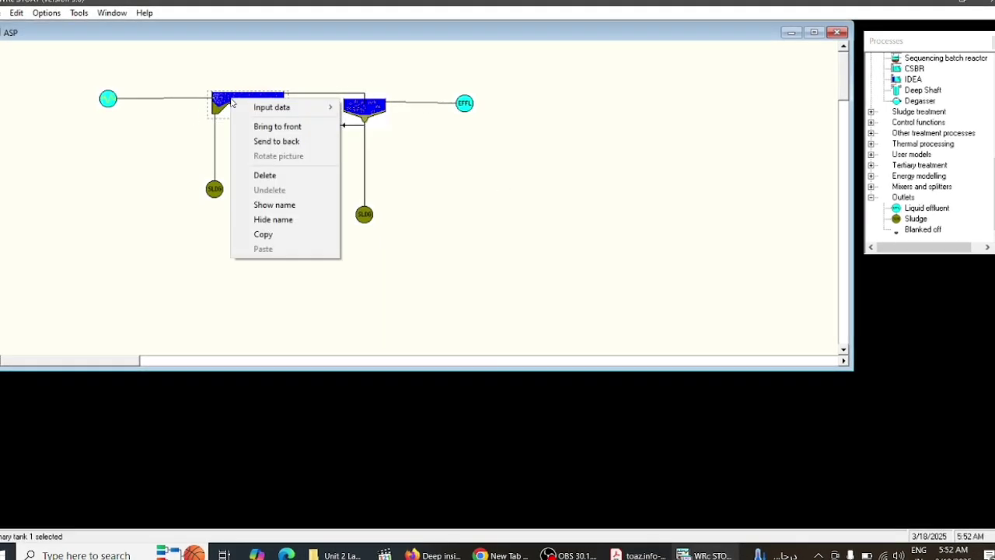
click(283, 206)
click(372, 109)
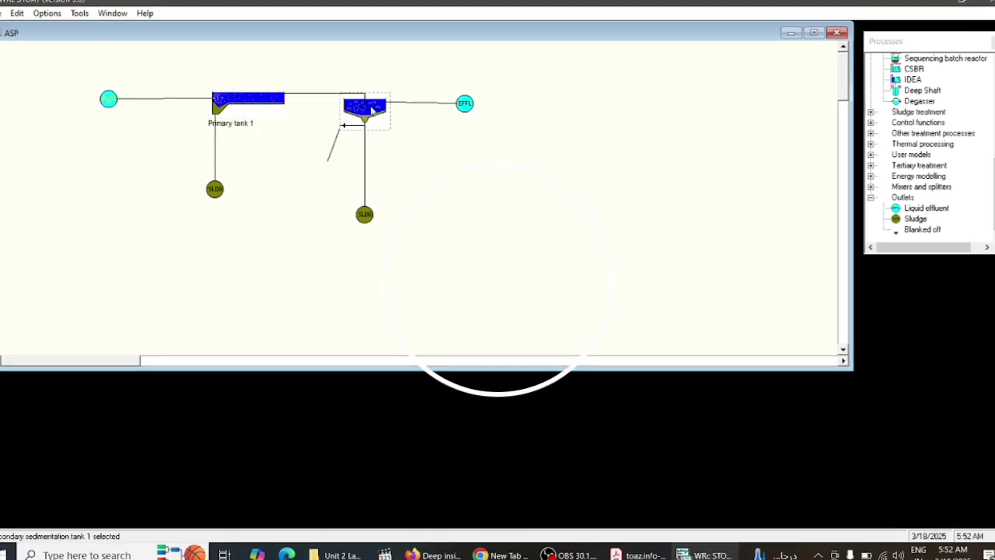
right_click(371, 109)
click(414, 214)
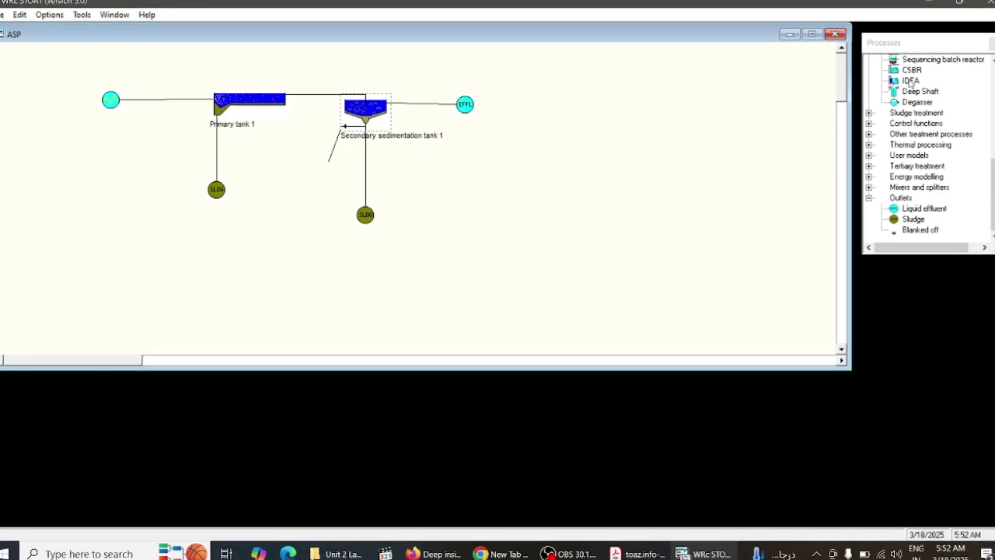
Show the names of the liquid effluent and the influent on the flowsheet
click(457, 105)
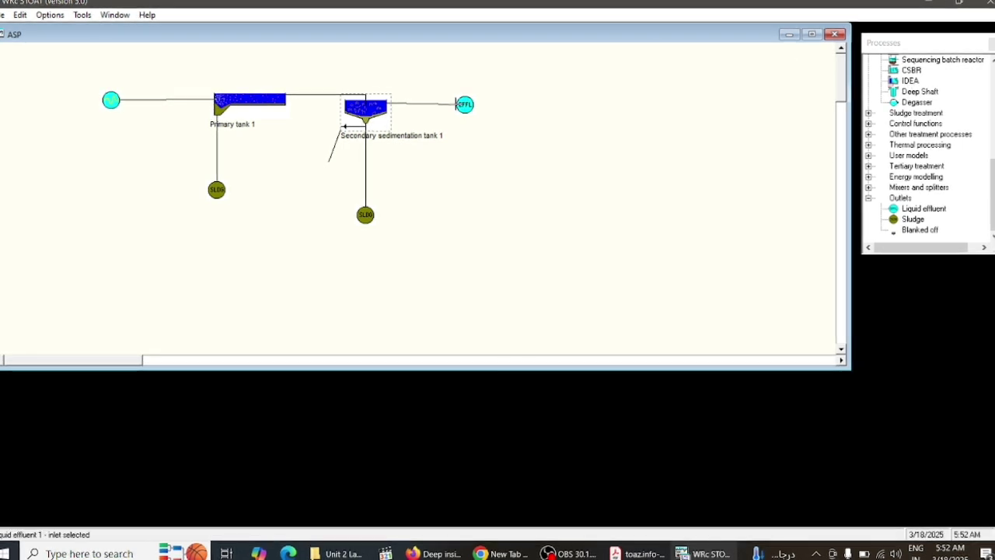
right_click(466, 104)
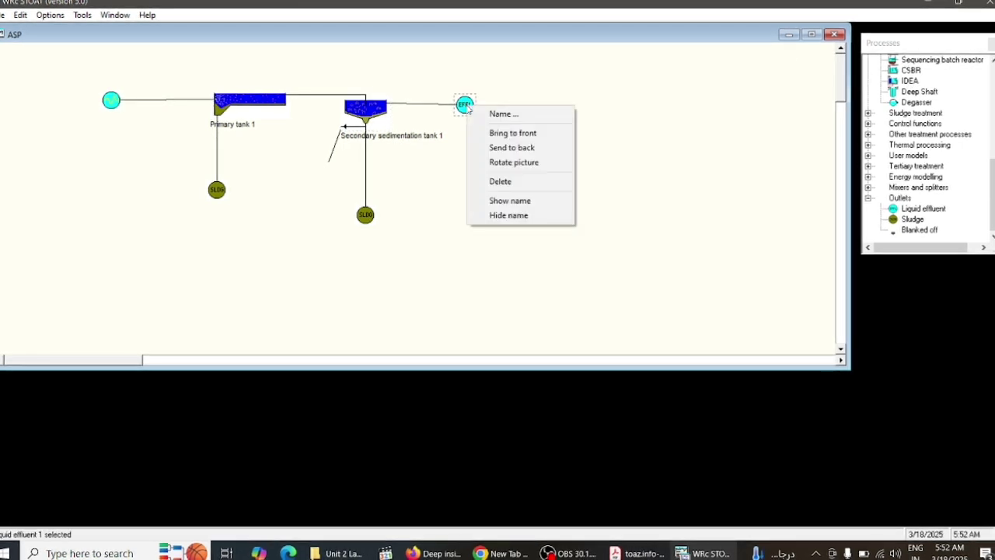
click(510, 202)
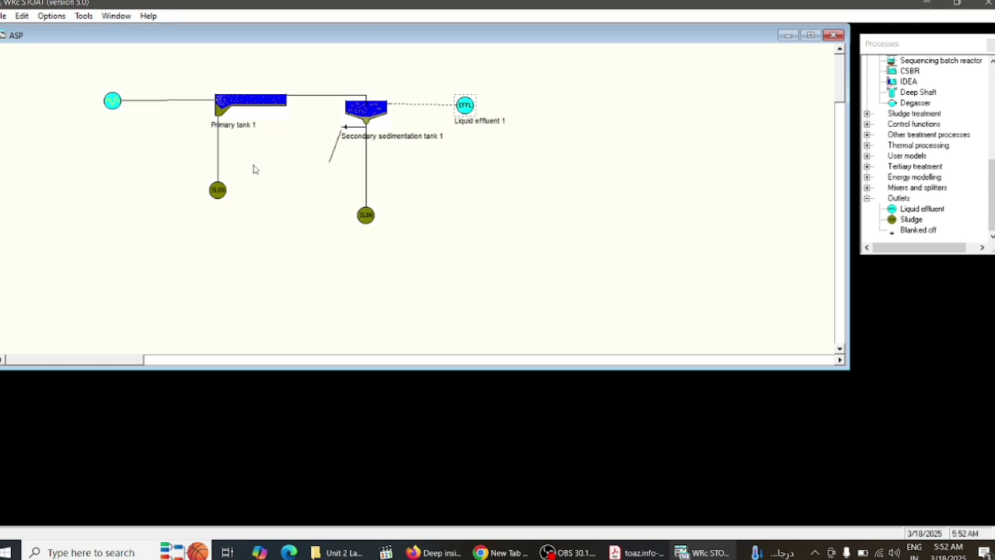
click(113, 102)
right_click(112, 101)
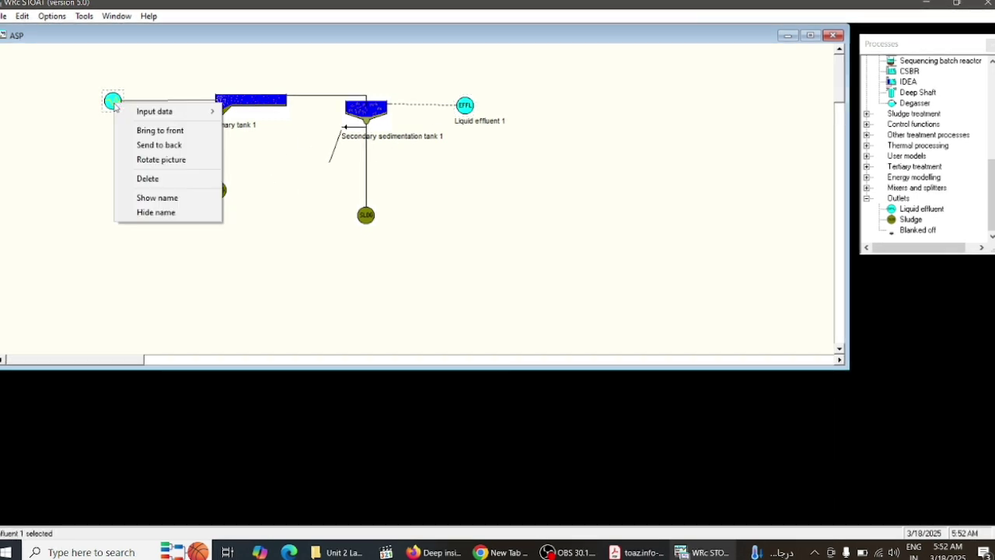
click(149, 199)
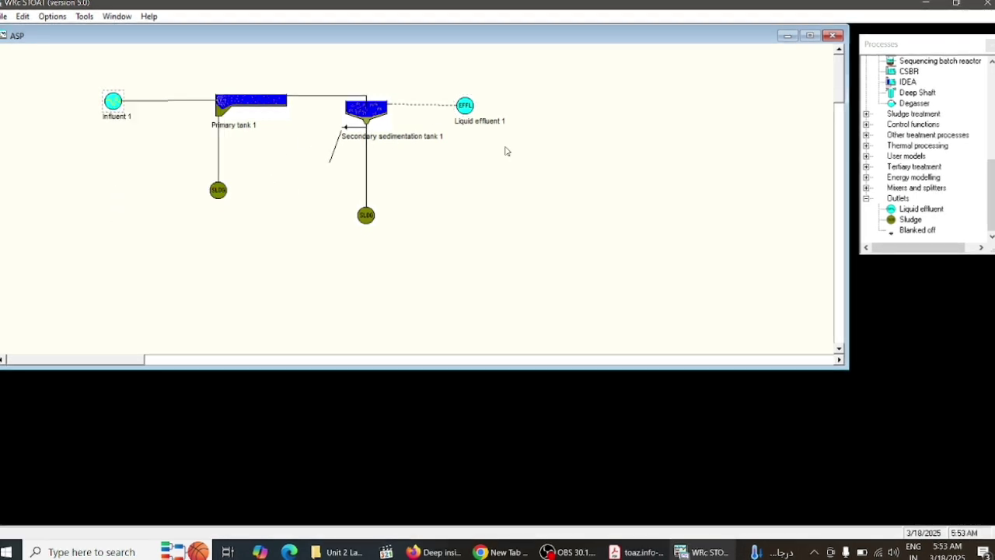
Zoom the ASP flowsheet to best fit
click(116, 17)
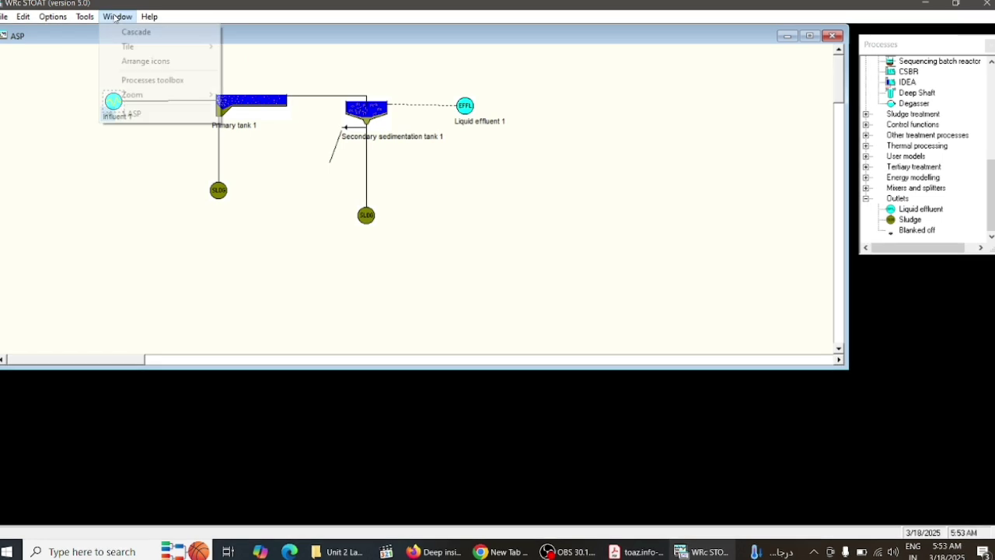
mouse_move(145, 94)
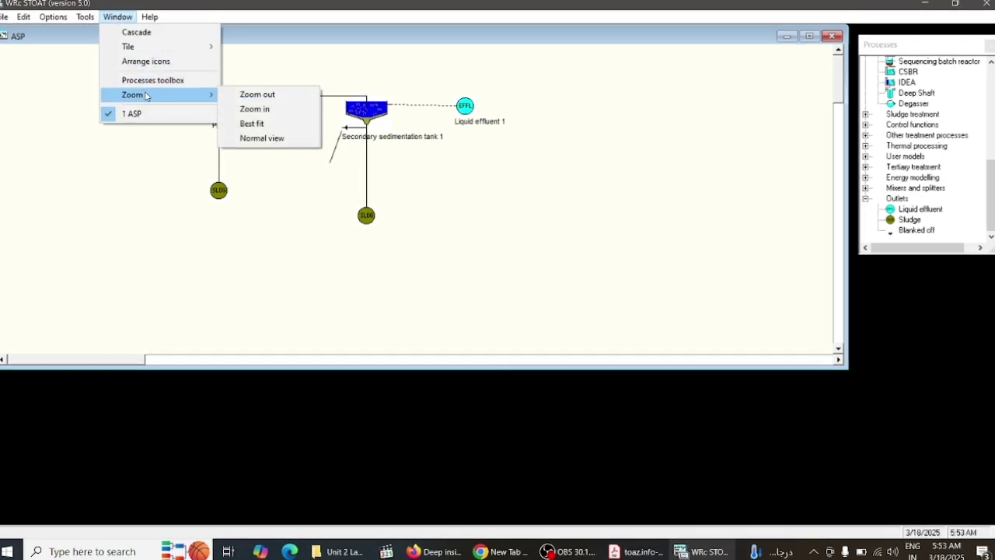
click(262, 126)
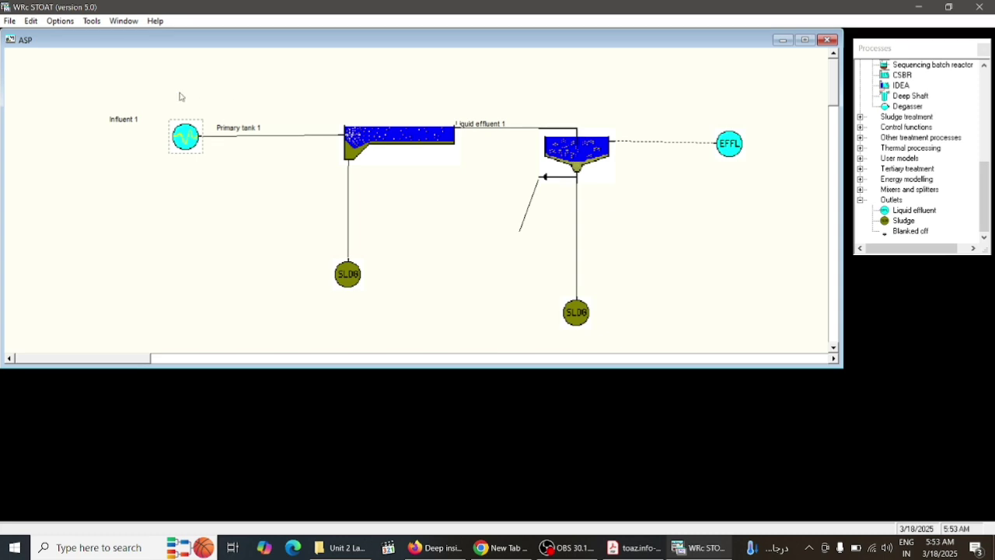
click(569, 546)
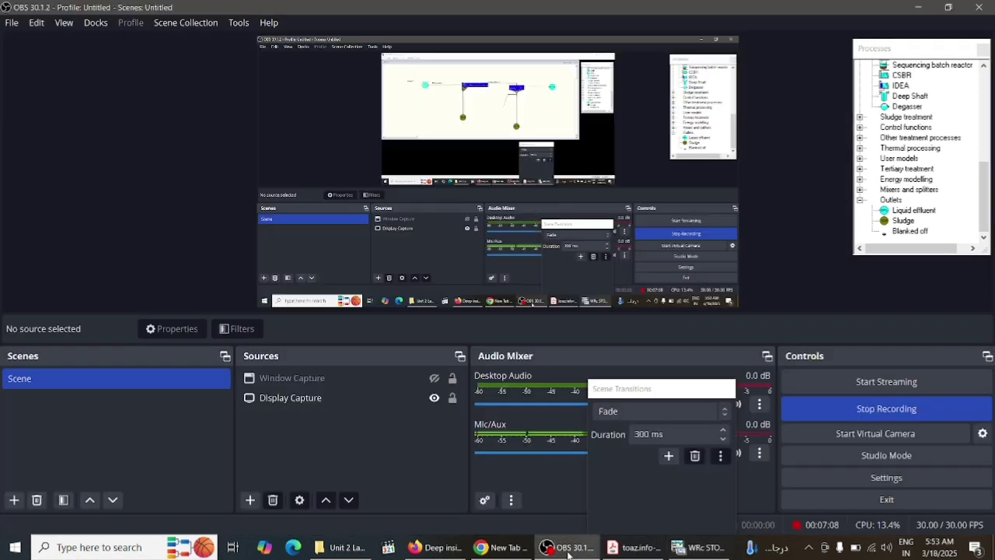